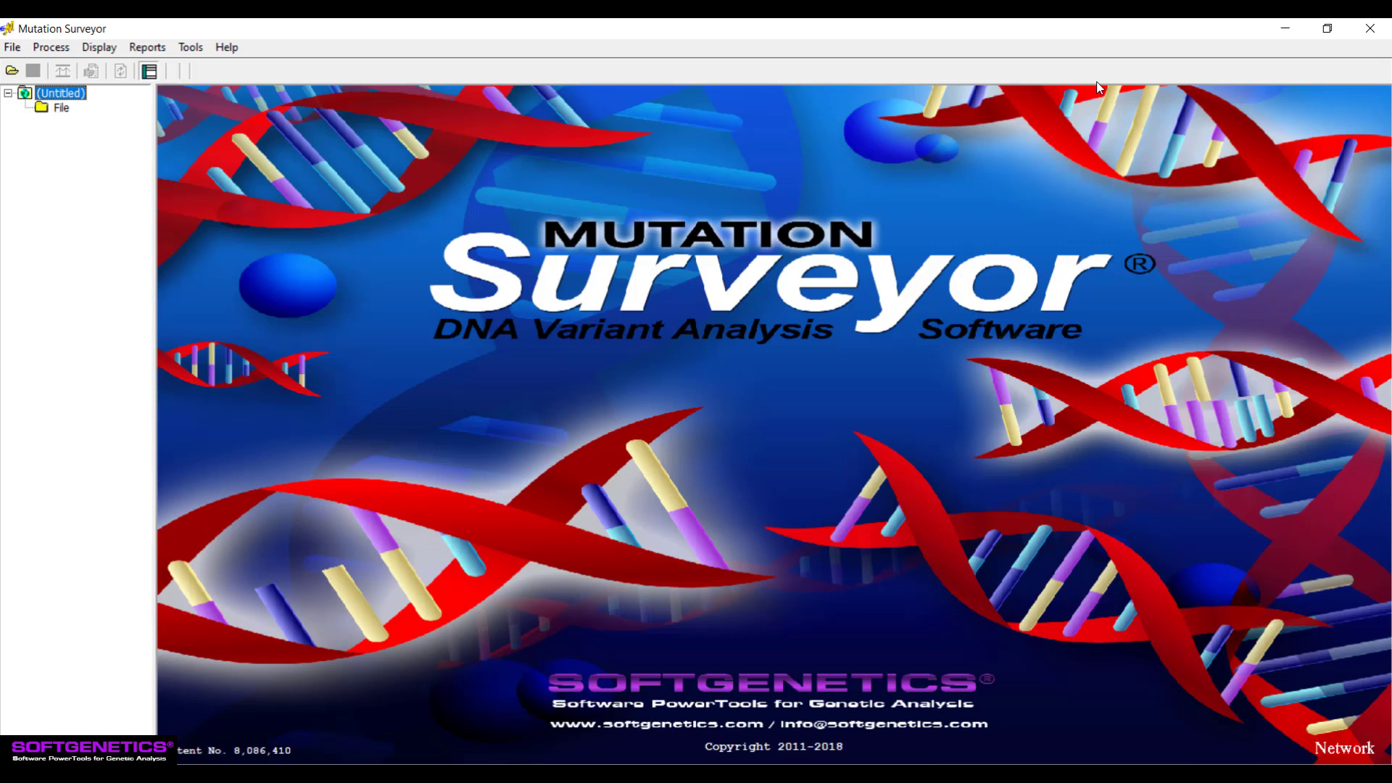
- Review the project settings for phred scores, lane quality calculation, the lane quality output threshold and display options
{"action": "left_click", "coordinate": [51, 47]}
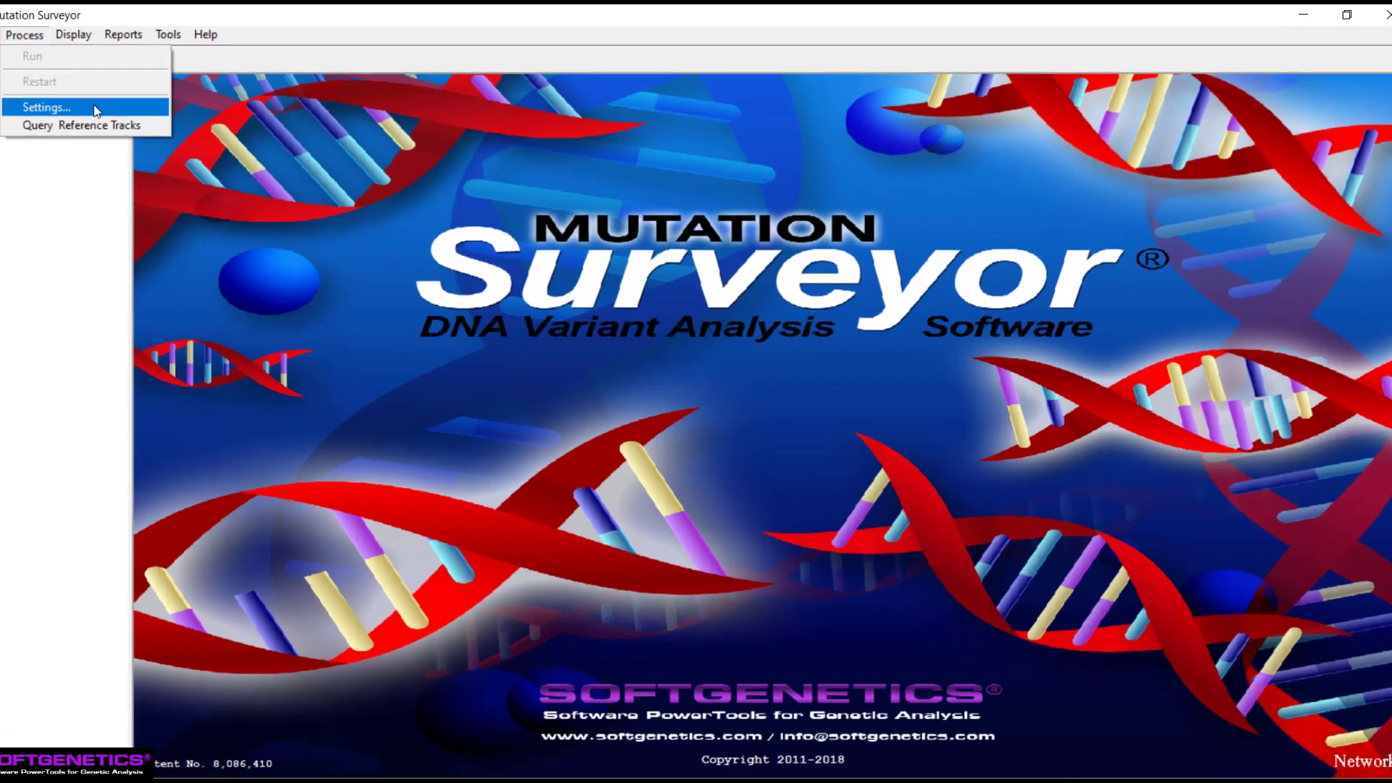
{"action": "left_click", "coordinate": [71, 118]}
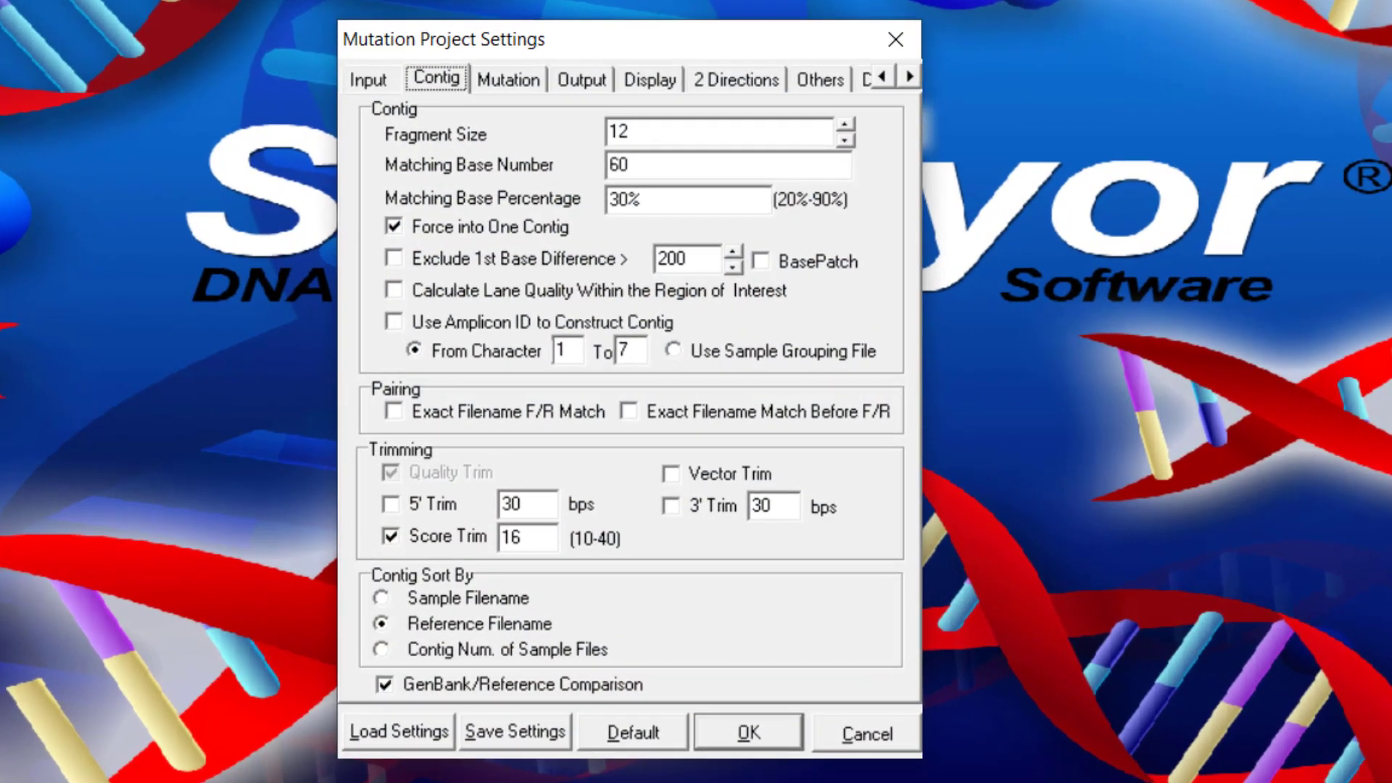
{"action": "left_click", "coordinate": [396, 81]}
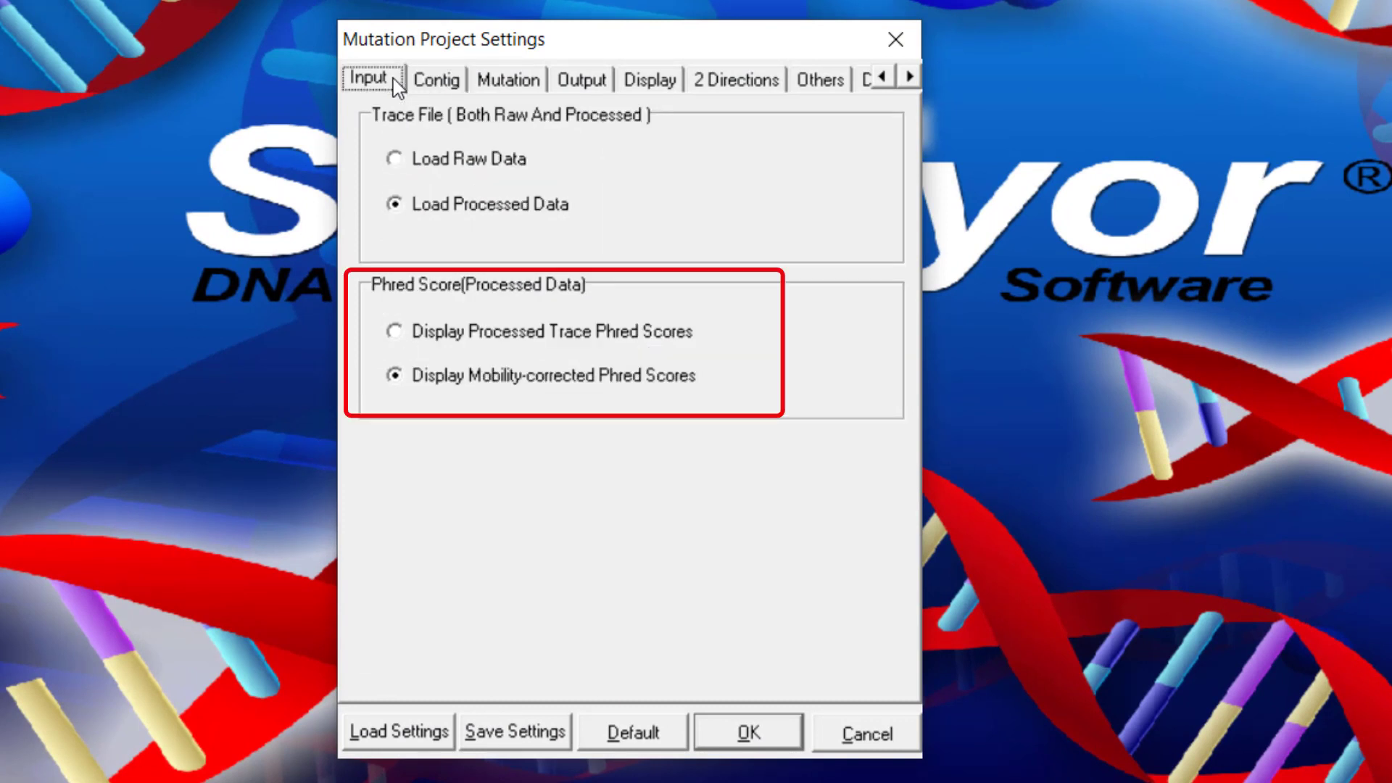
{"action": "left_click", "coordinate": [462, 81]}
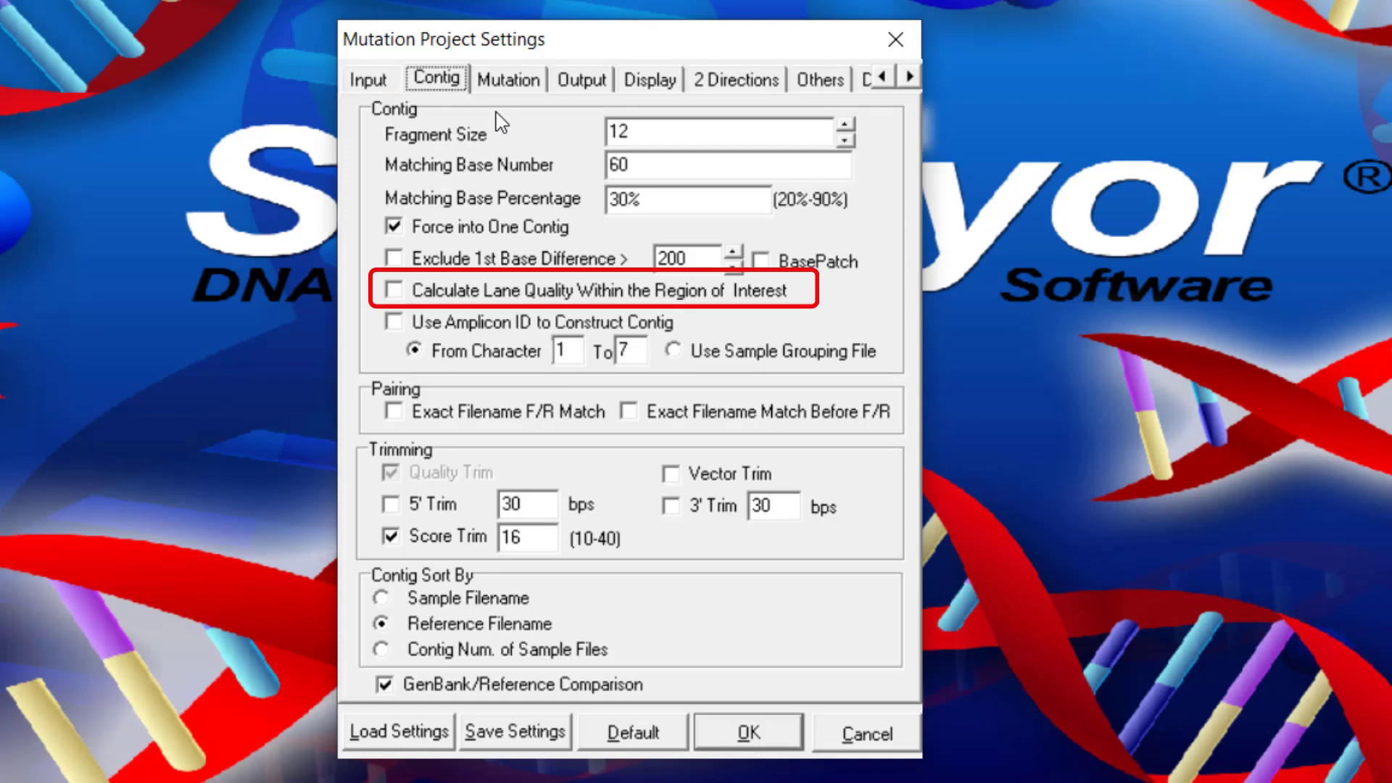
{"action": "left_click", "coordinate": [606, 90]}
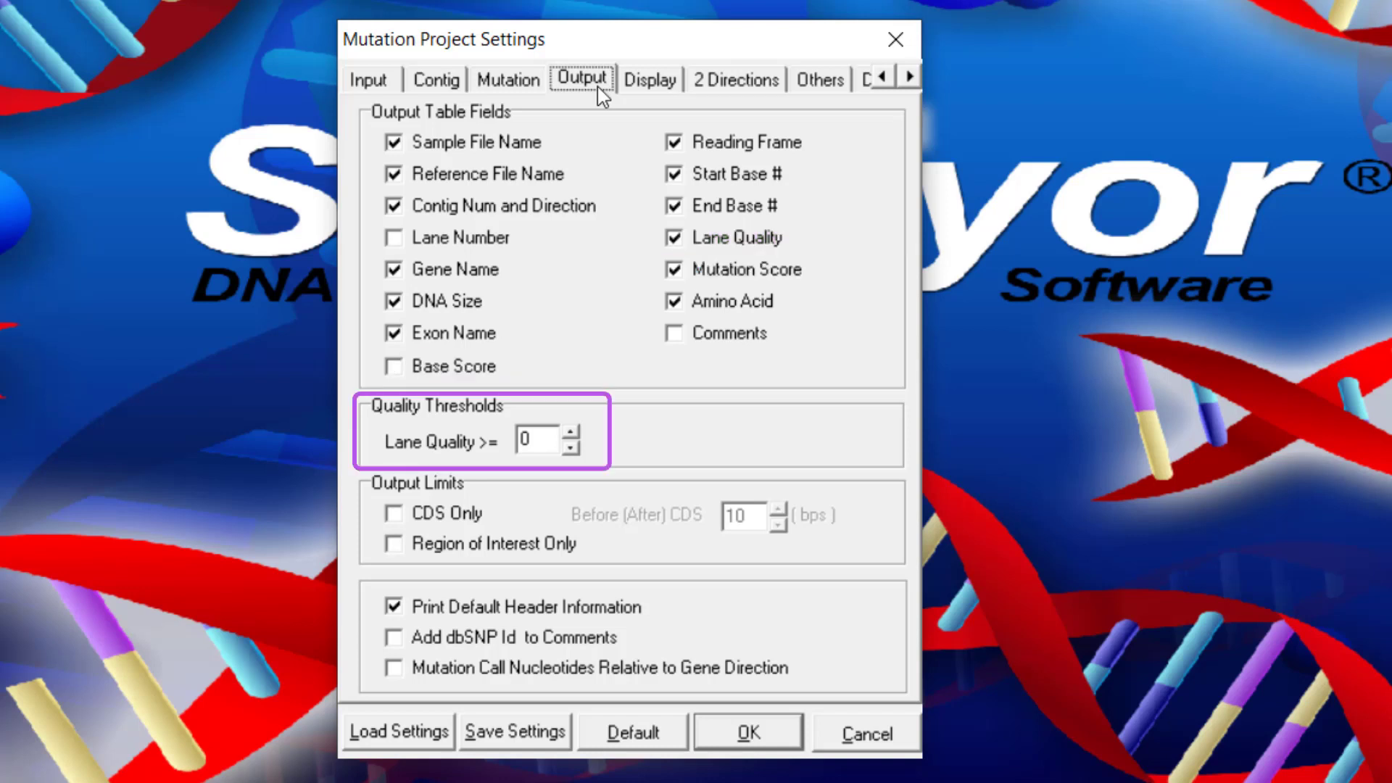
{"action": "left_click", "coordinate": [672, 83]}
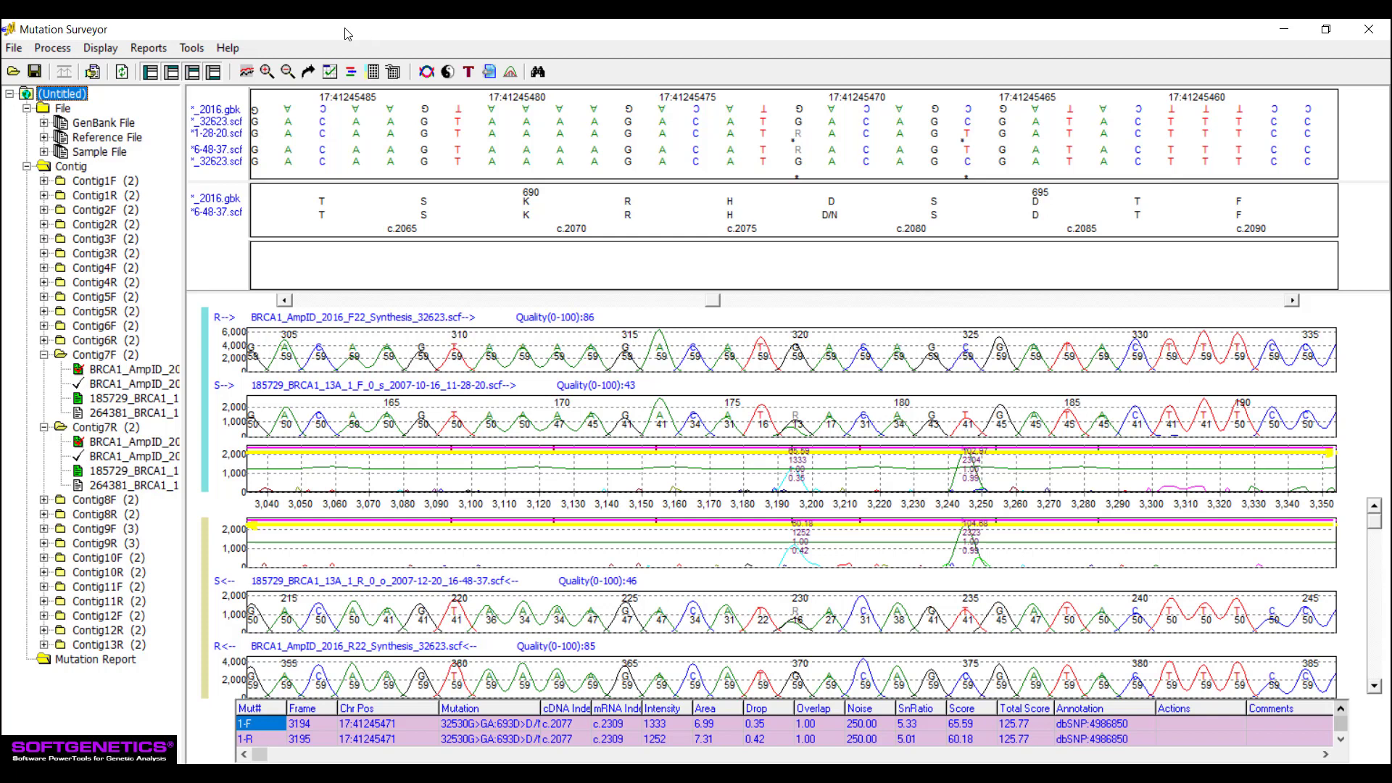
- Export the contig 7 graphic analysis display to a Word document
{"action": "left_click", "coordinate": [101, 47]}
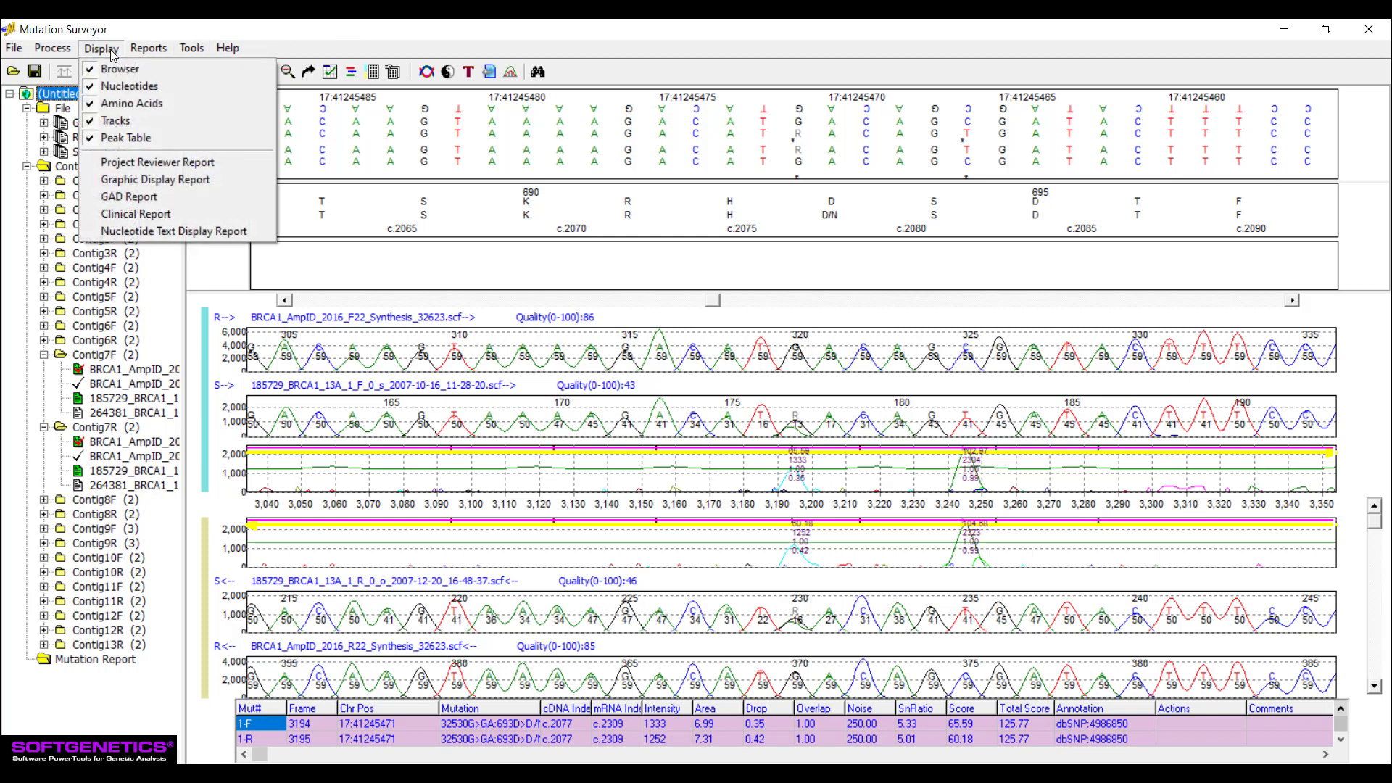
{"action": "left_click", "coordinate": [172, 29]}
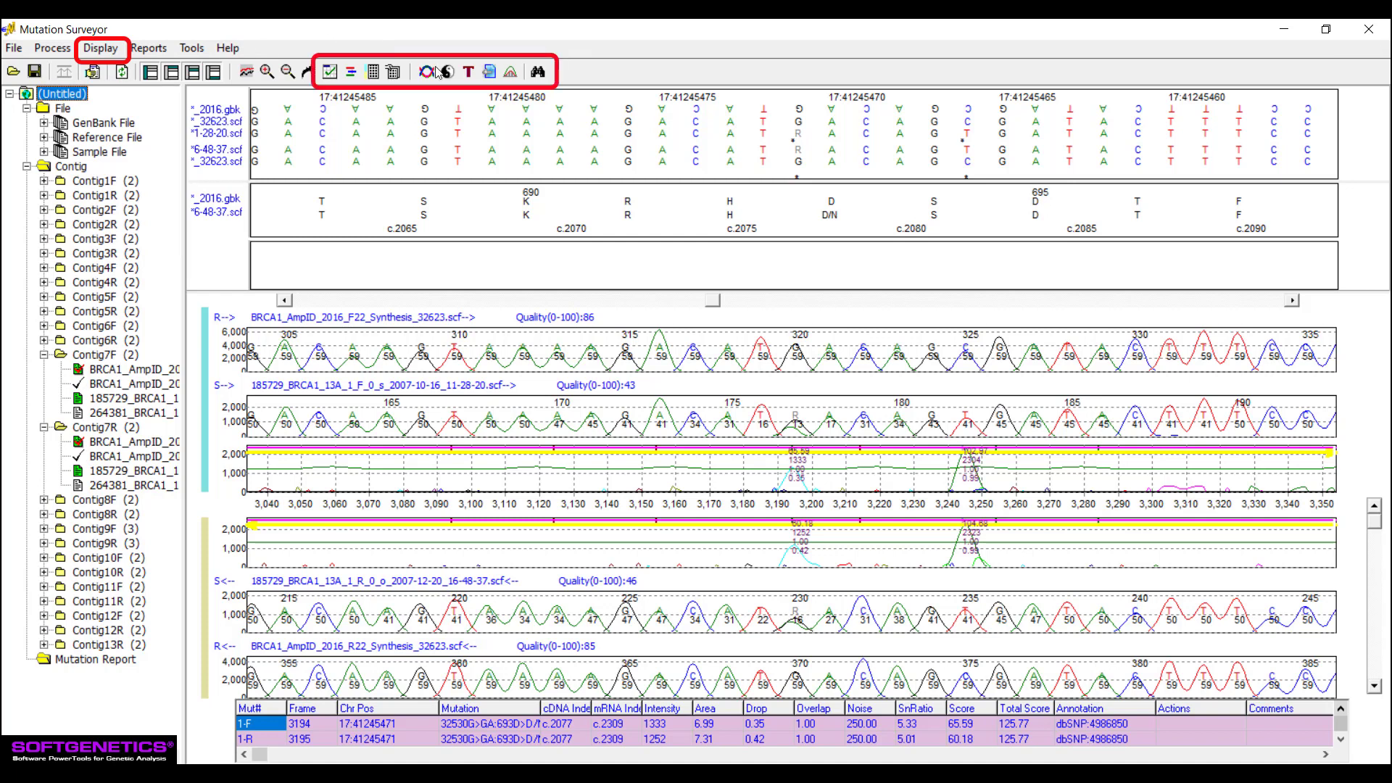
{"action": "left_click", "coordinate": [491, 72]}
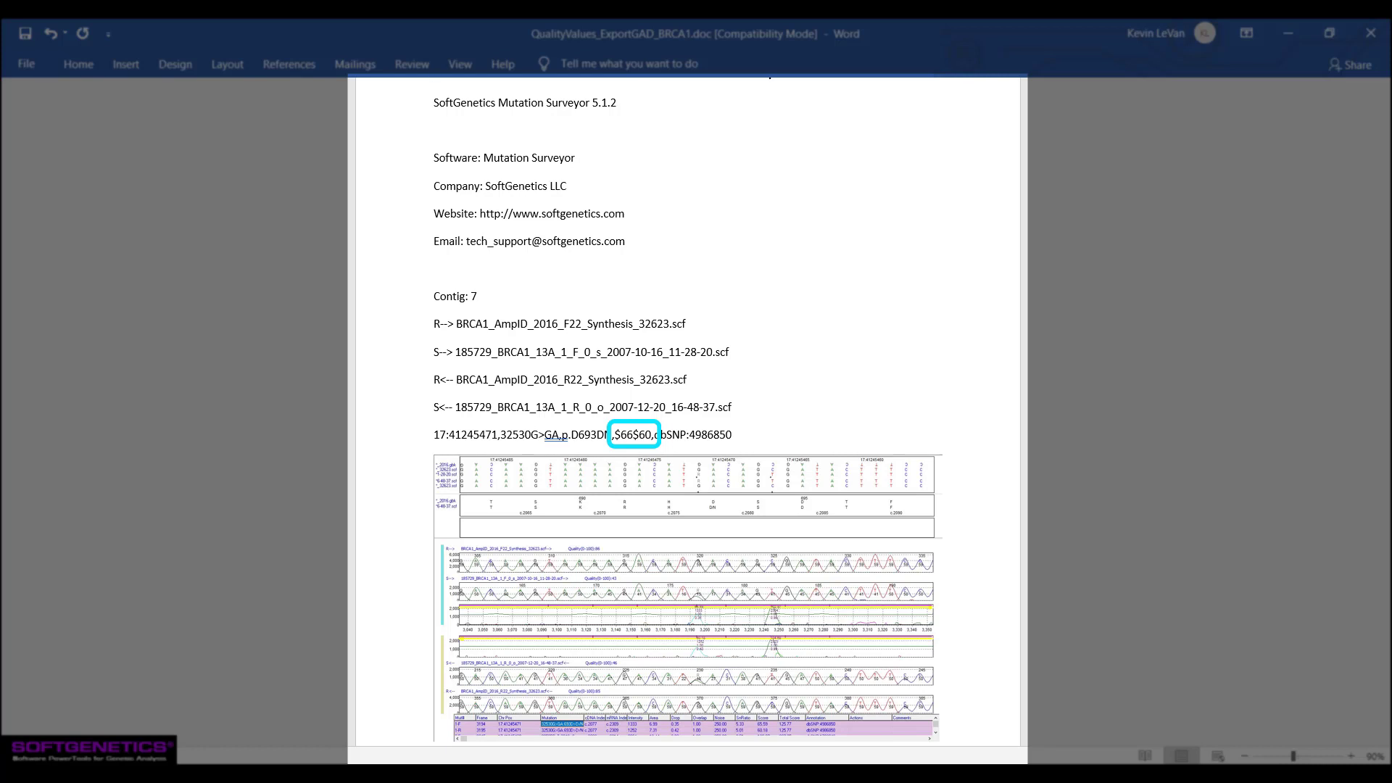
- Generate the GAD Report for samples with mutations only and show the mutation information on the traces
{"action": "left_click", "coordinate": [101, 47]}
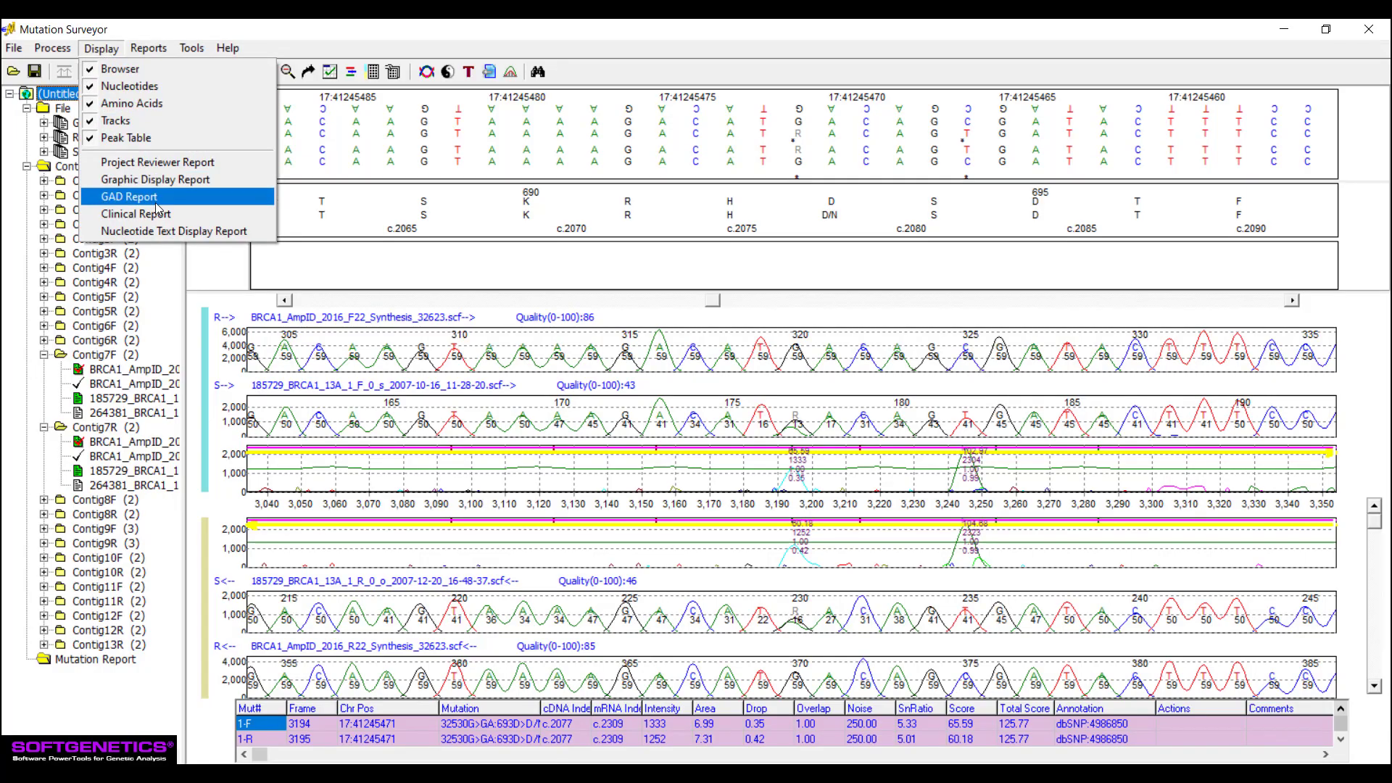
{"action": "left_click", "coordinate": [182, 198]}
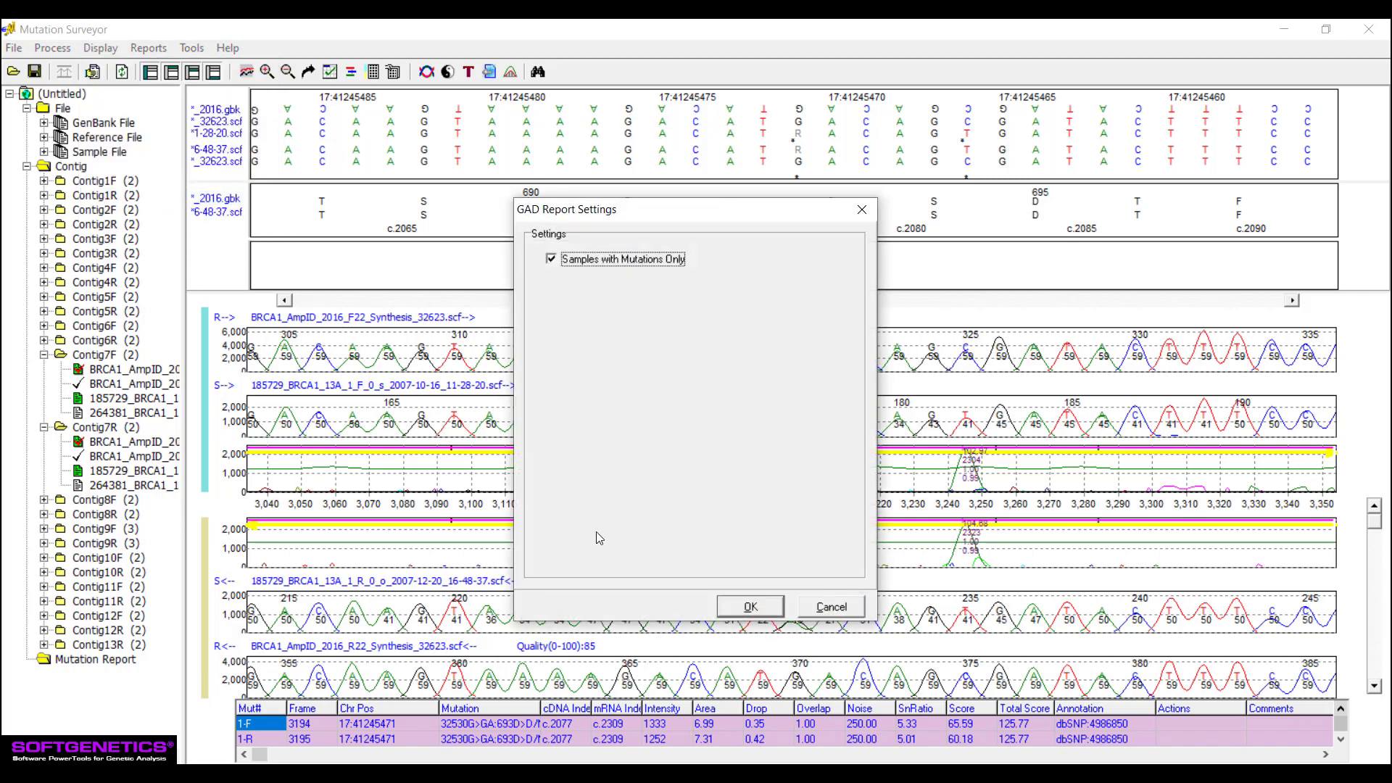
{"action": "left_click", "coordinate": [750, 606]}
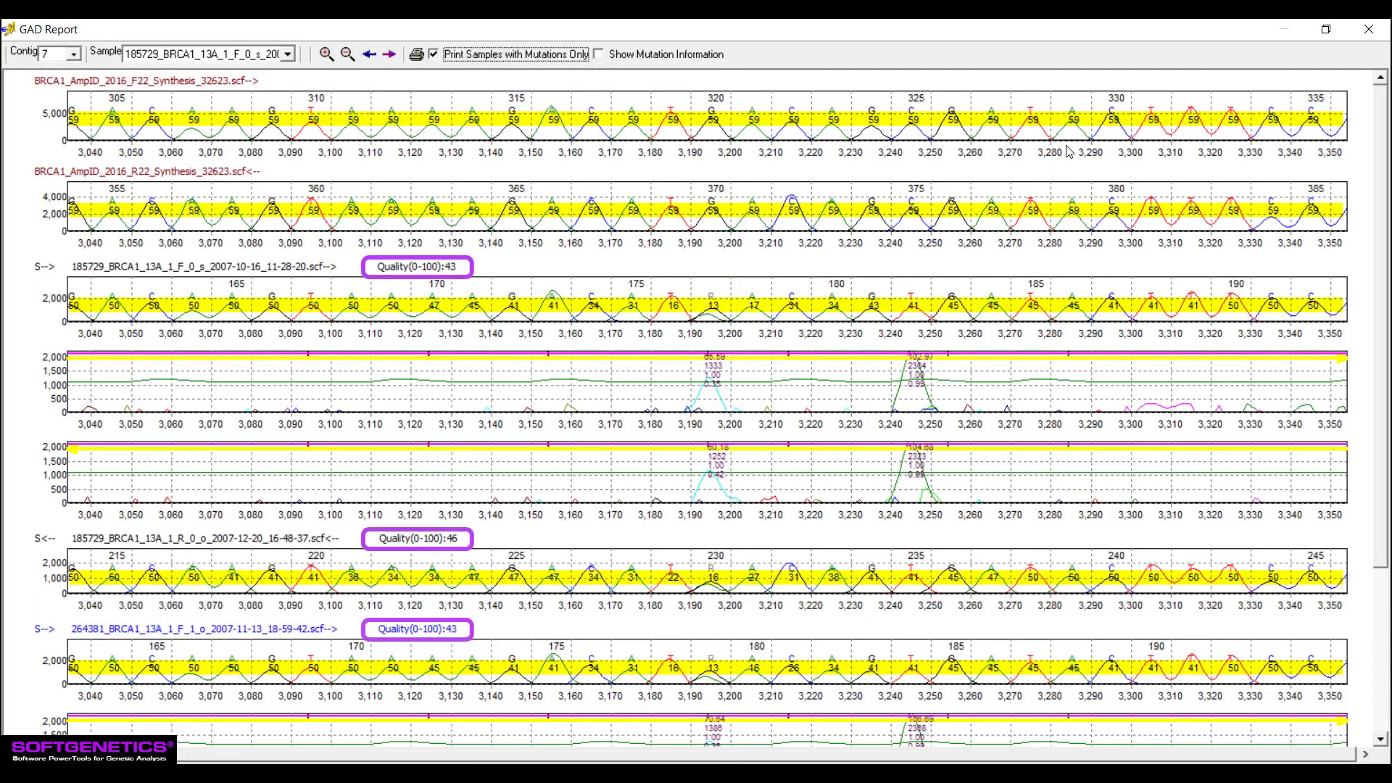
{"action": "left_click", "coordinate": [600, 55]}
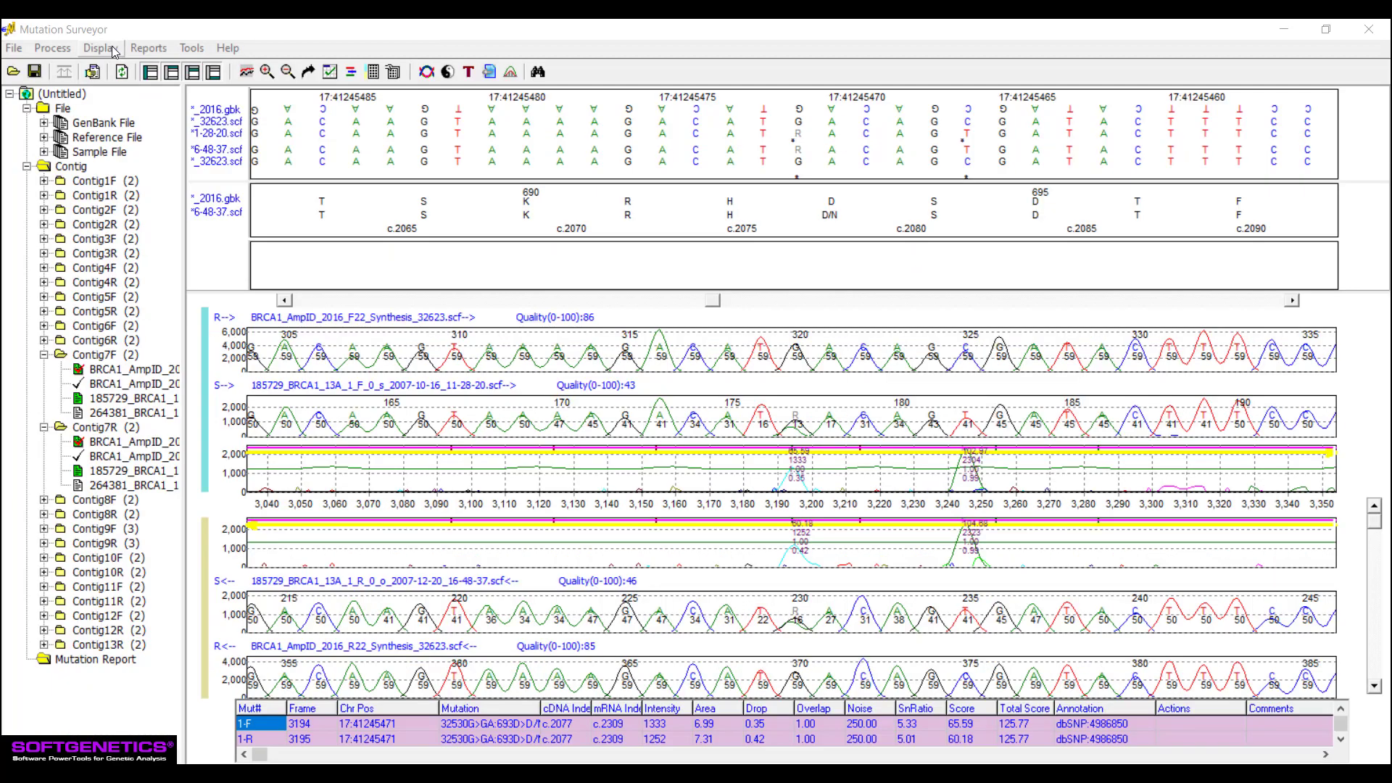
- Open the Graphic Display Report and generate its Project Display Report, grouping samples by filename characters 1 to 6
{"action": "left_click", "coordinate": [101, 48]}
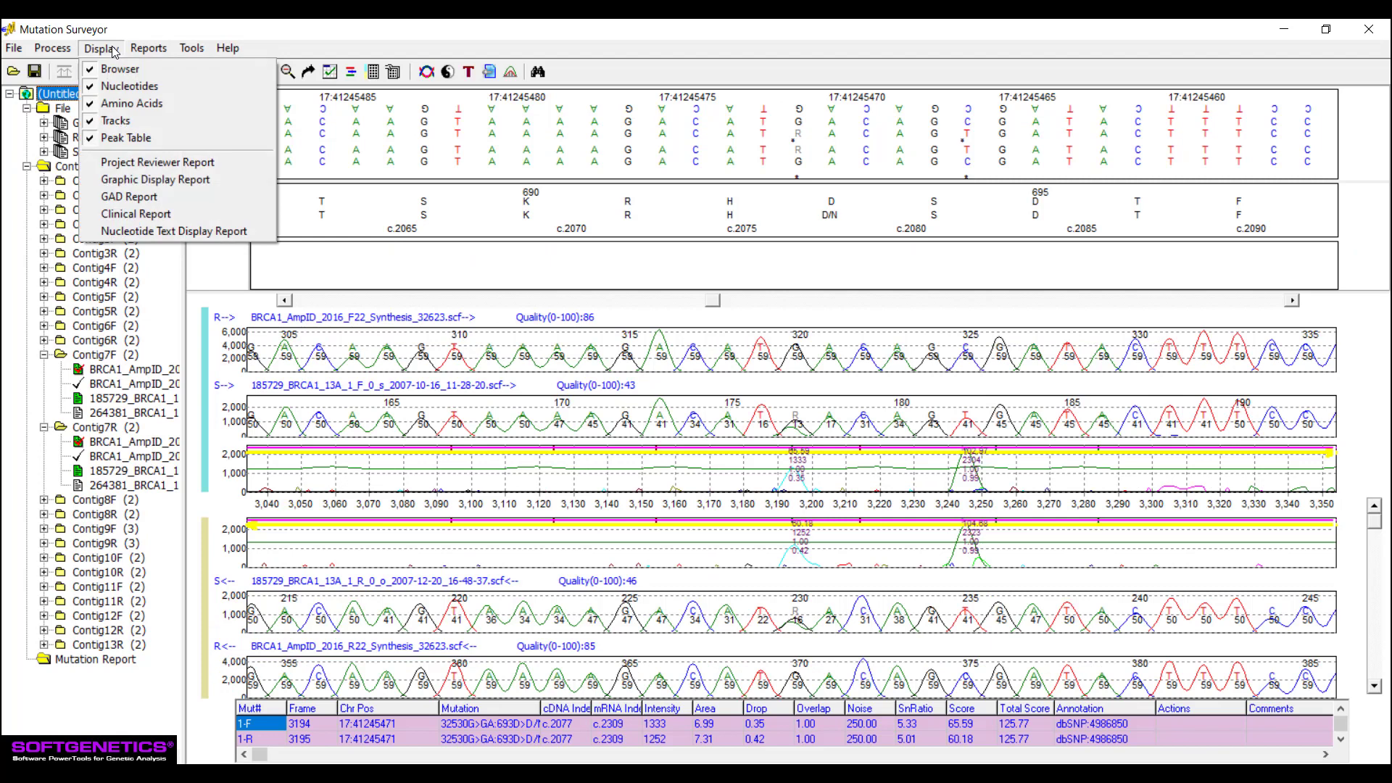
{"action": "left_click", "coordinate": [207, 185]}
{"action": "left_click", "coordinate": [762, 493]}
{"action": "left_click", "coordinate": [1090, 71]}
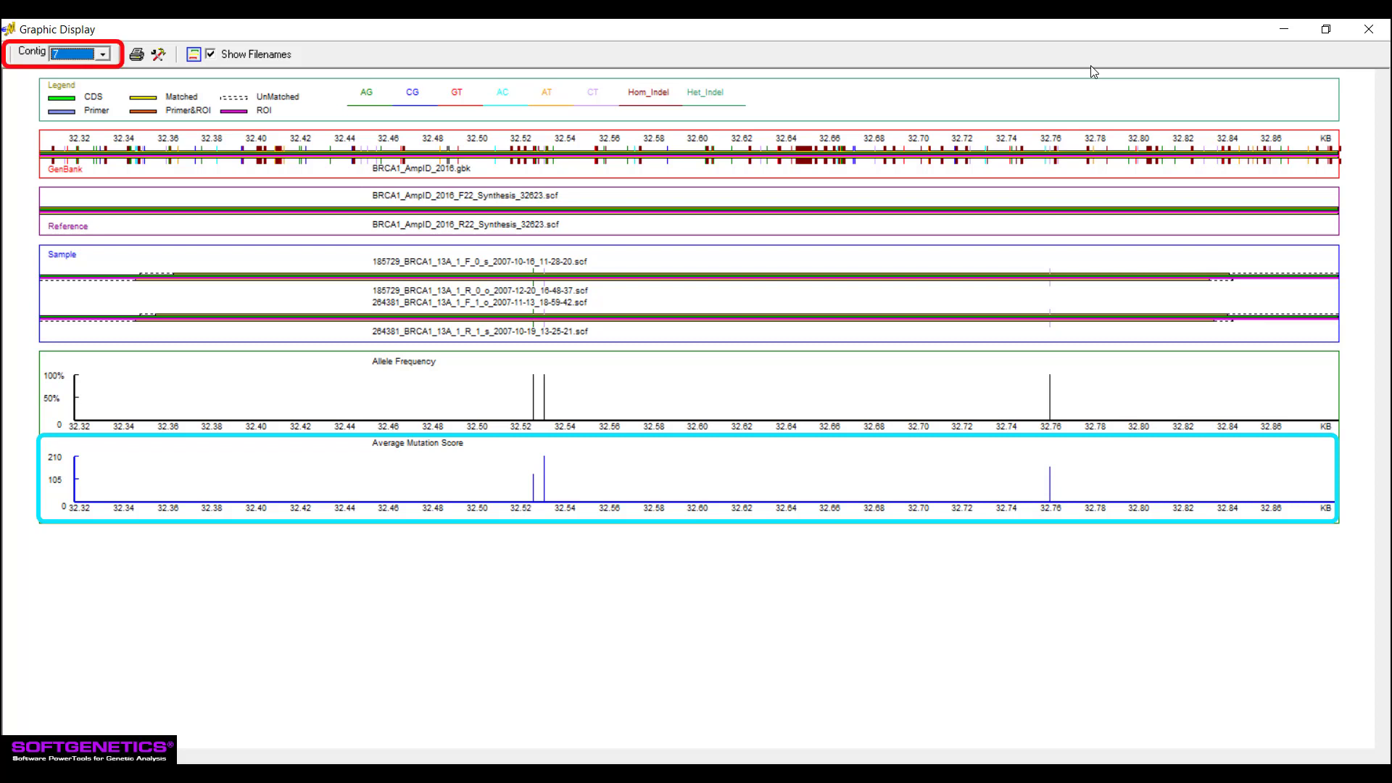
{"action": "left_click", "coordinate": [201, 56]}
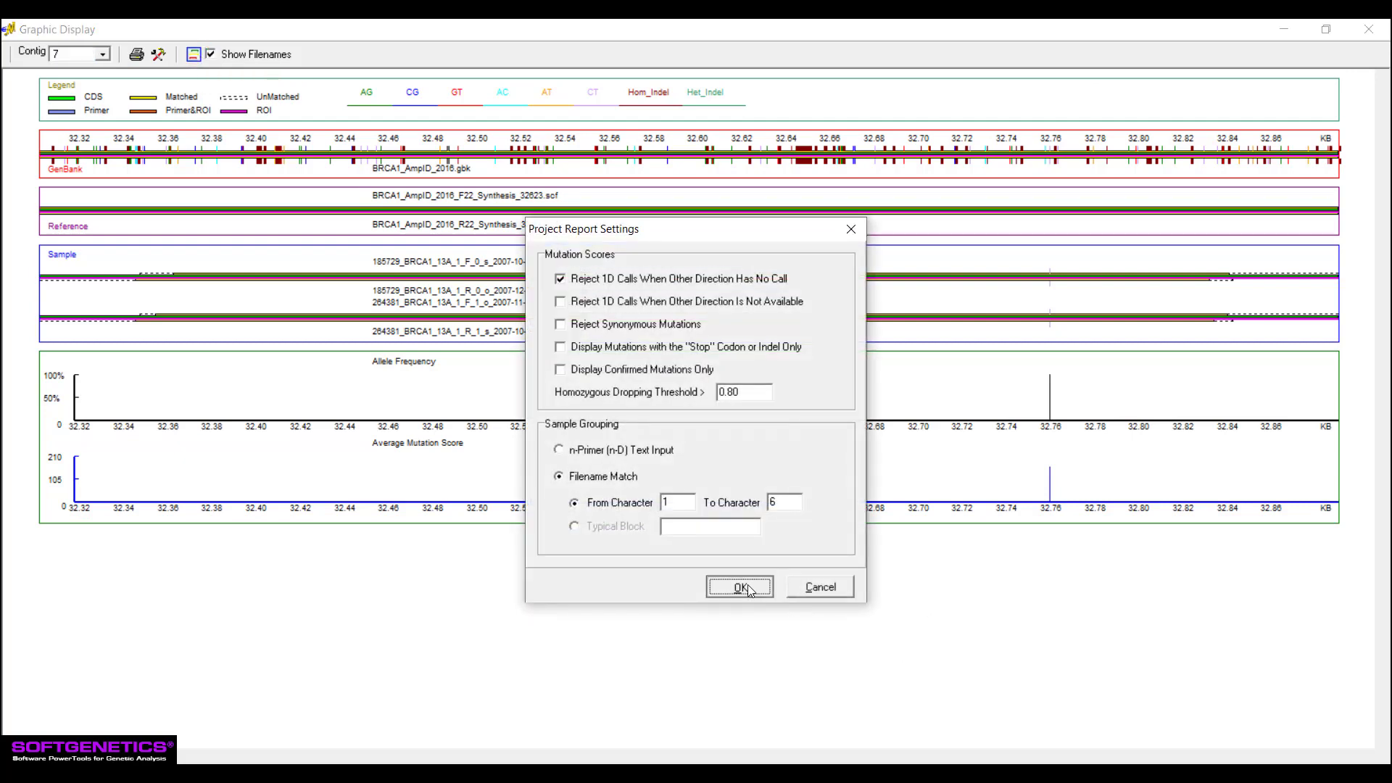
{"action": "left_click", "coordinate": [714, 585]}
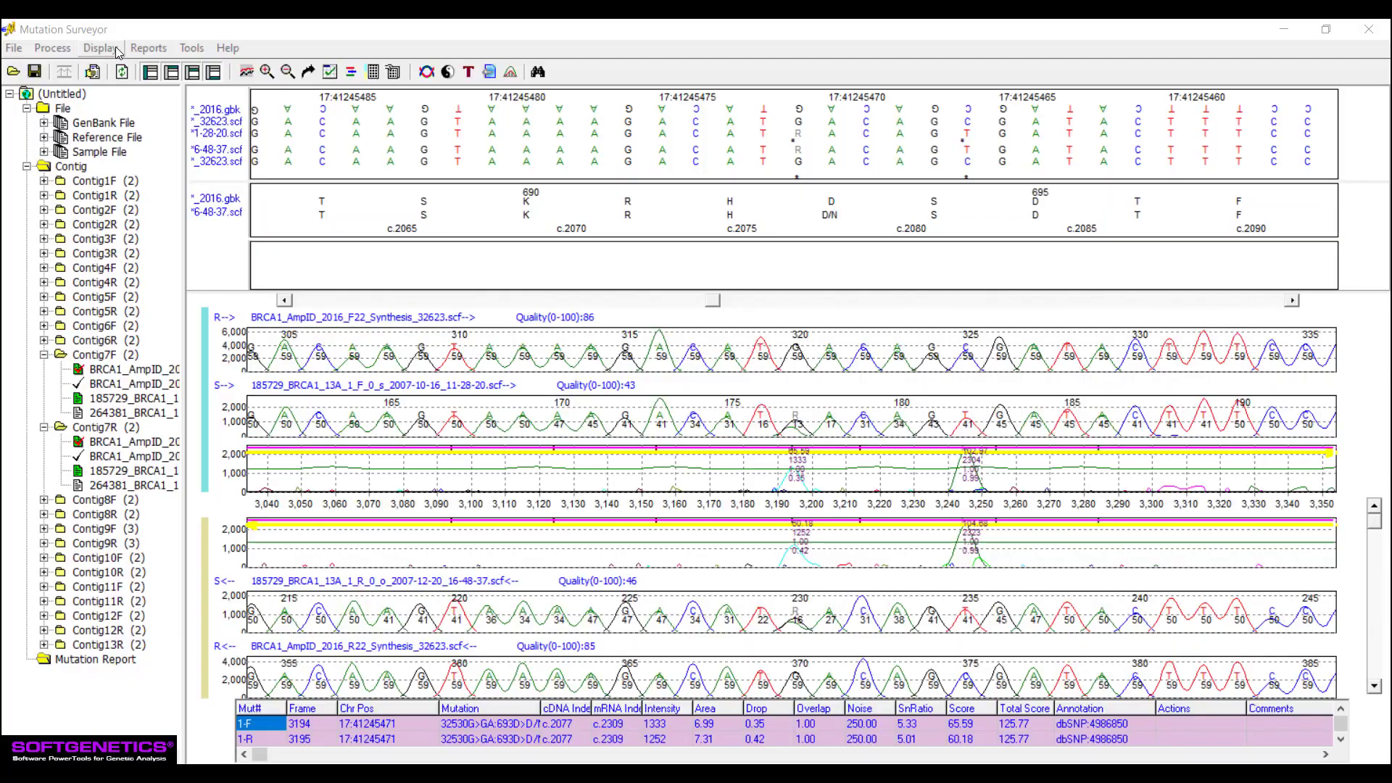
- Generate the Clinical Report and open its report settings to check the grouping order
{"action": "left_click", "coordinate": [101, 48]}
{"action": "left_click", "coordinate": [213, 217]}
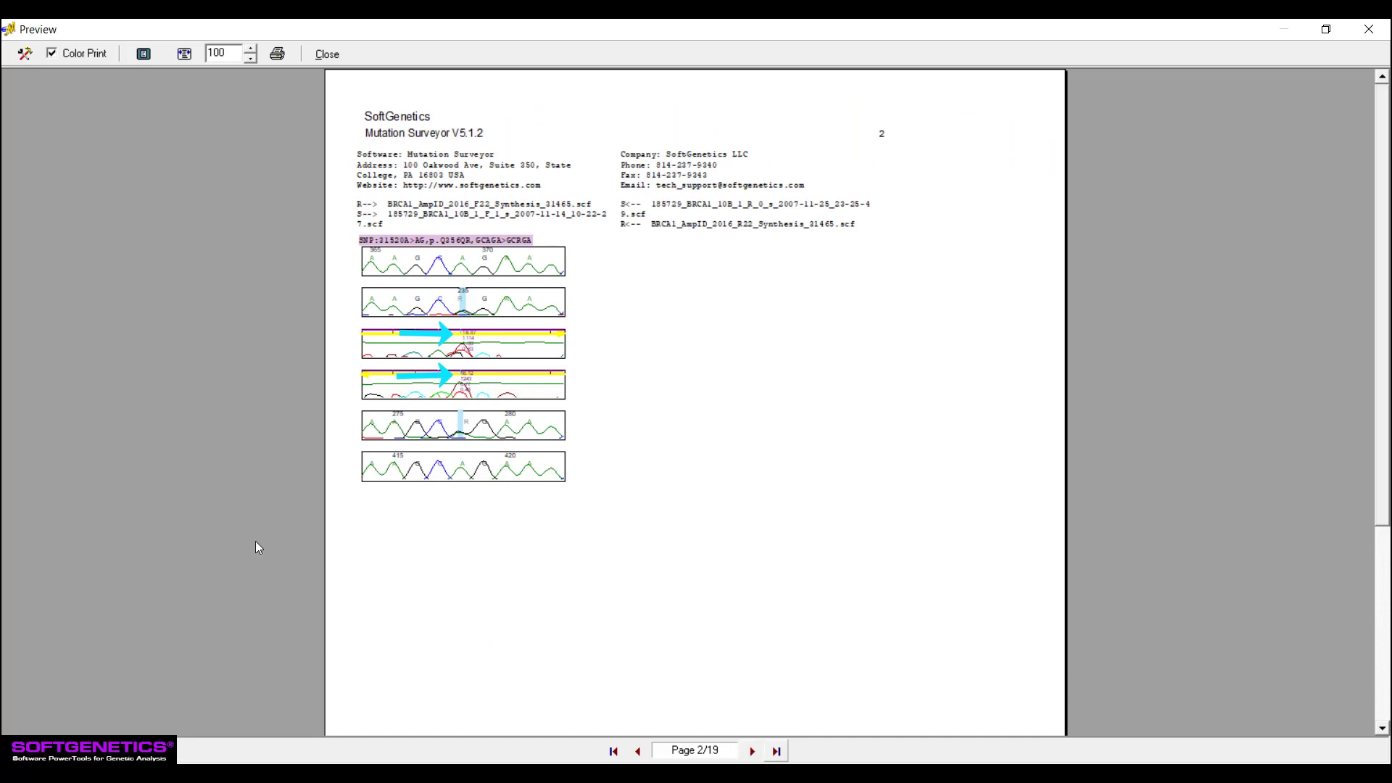
{"action": "left_click", "coordinate": [24, 53]}
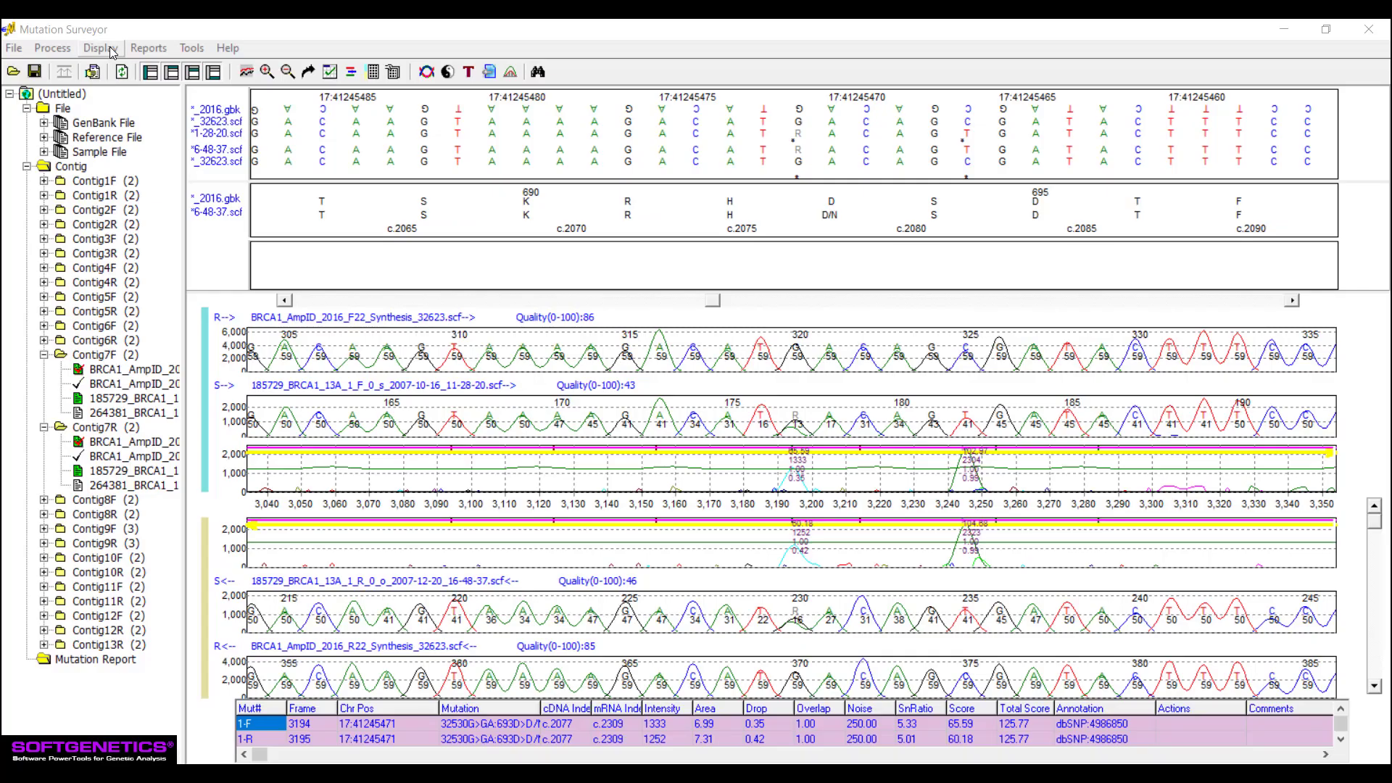
- Open the Project Reviewer Report and the Mutation Report for the BRCA1 project
{"action": "left_click", "coordinate": [101, 48]}
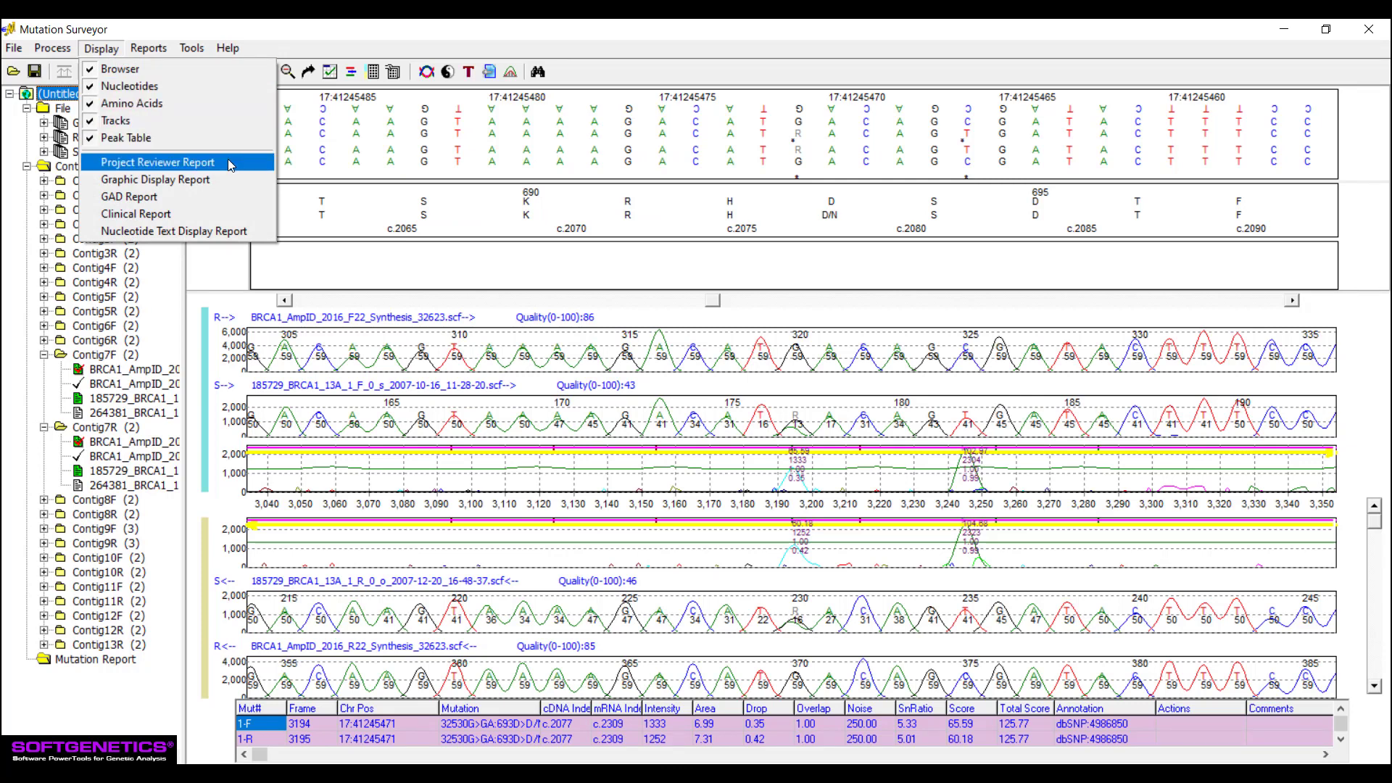
{"action": "left_click", "coordinate": [231, 163]}
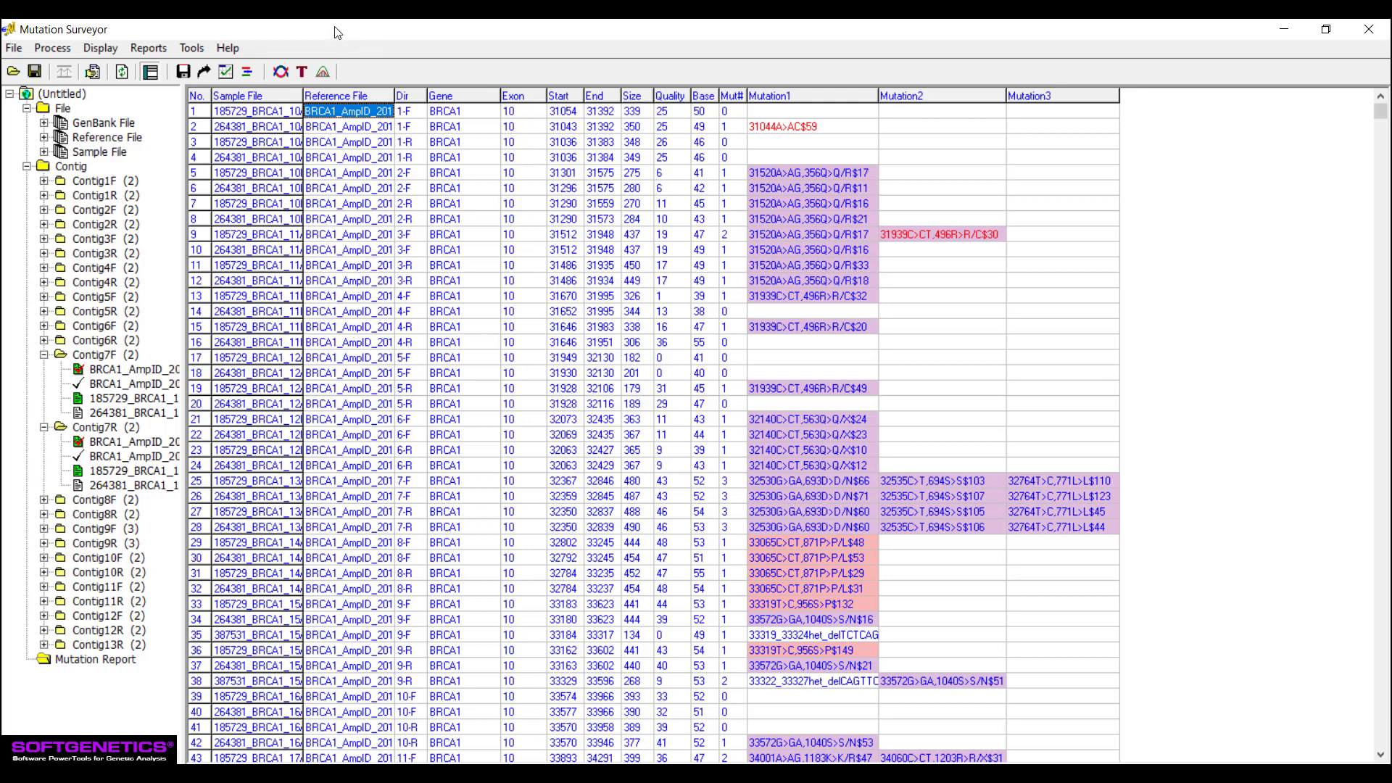
{"action": "left_click", "coordinate": [164, 51]}
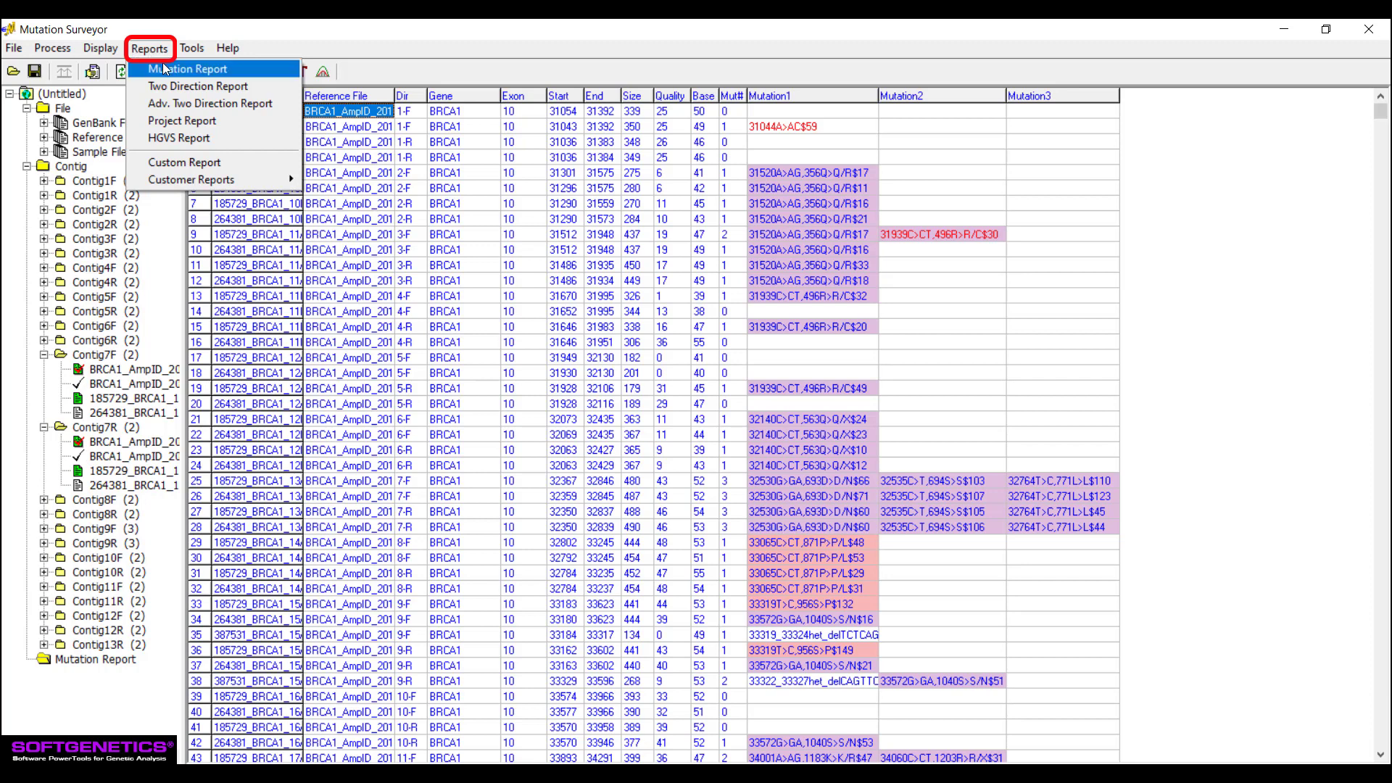
{"action": "left_click", "coordinate": [137, 70]}
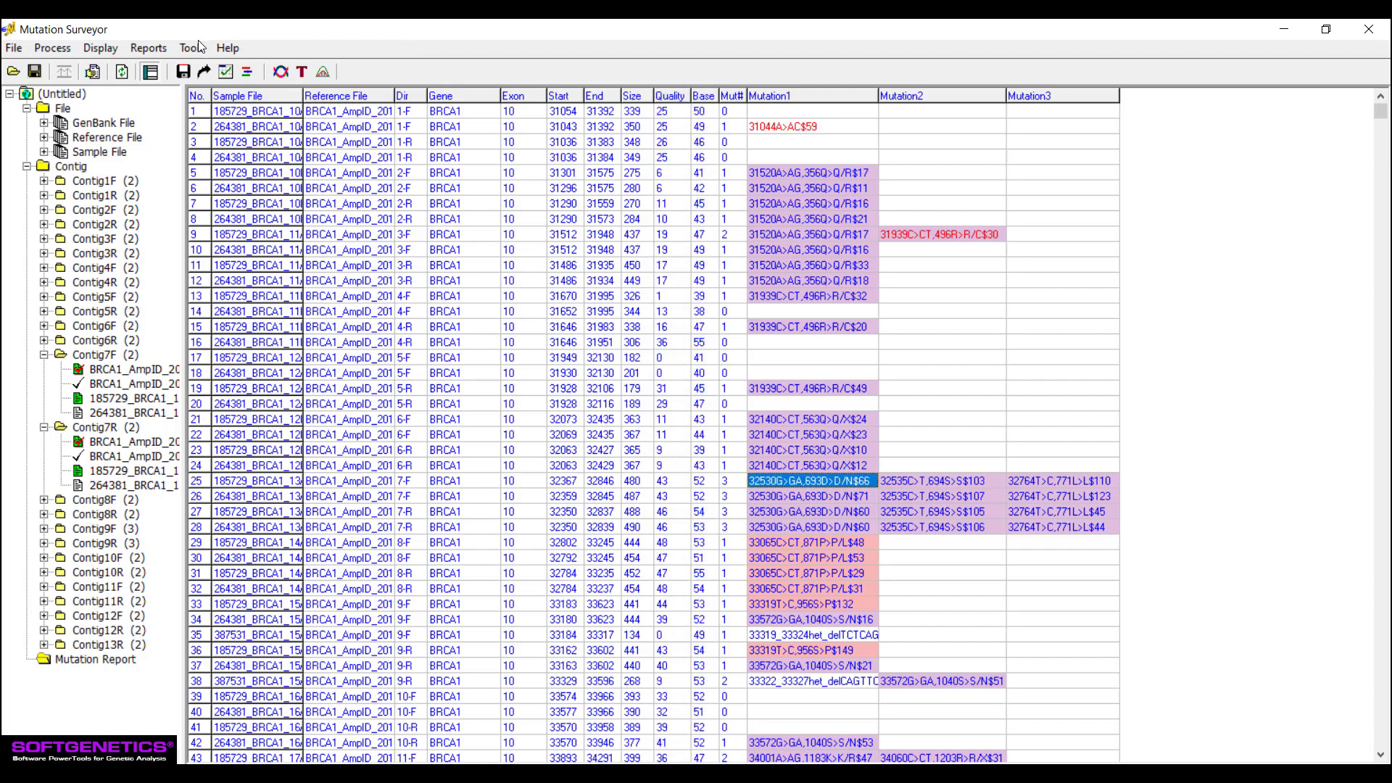
- Generate the Project Report, accepting its report settings
{"action": "left_click", "coordinate": [167, 51]}
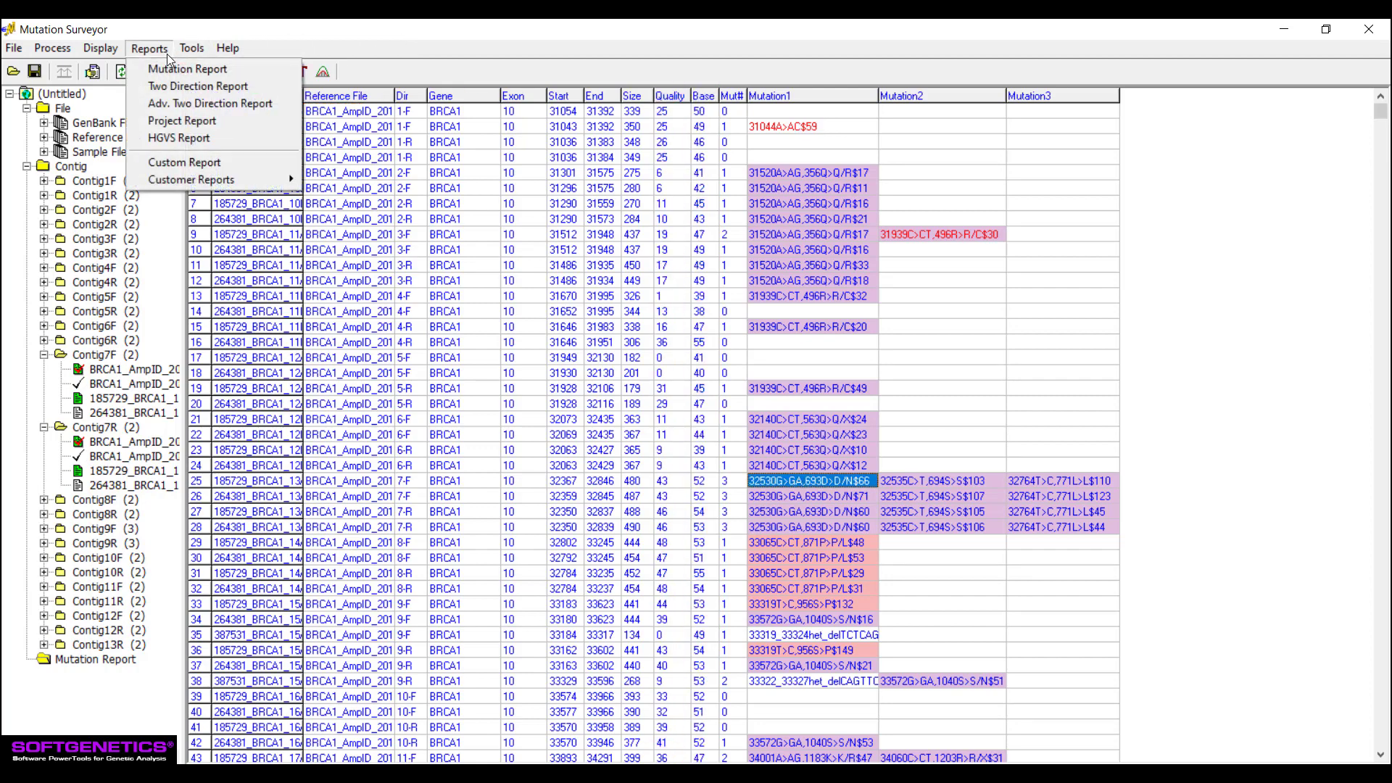
{"action": "left_click", "coordinate": [215, 120]}
{"action": "left_click", "coordinate": [728, 582]}
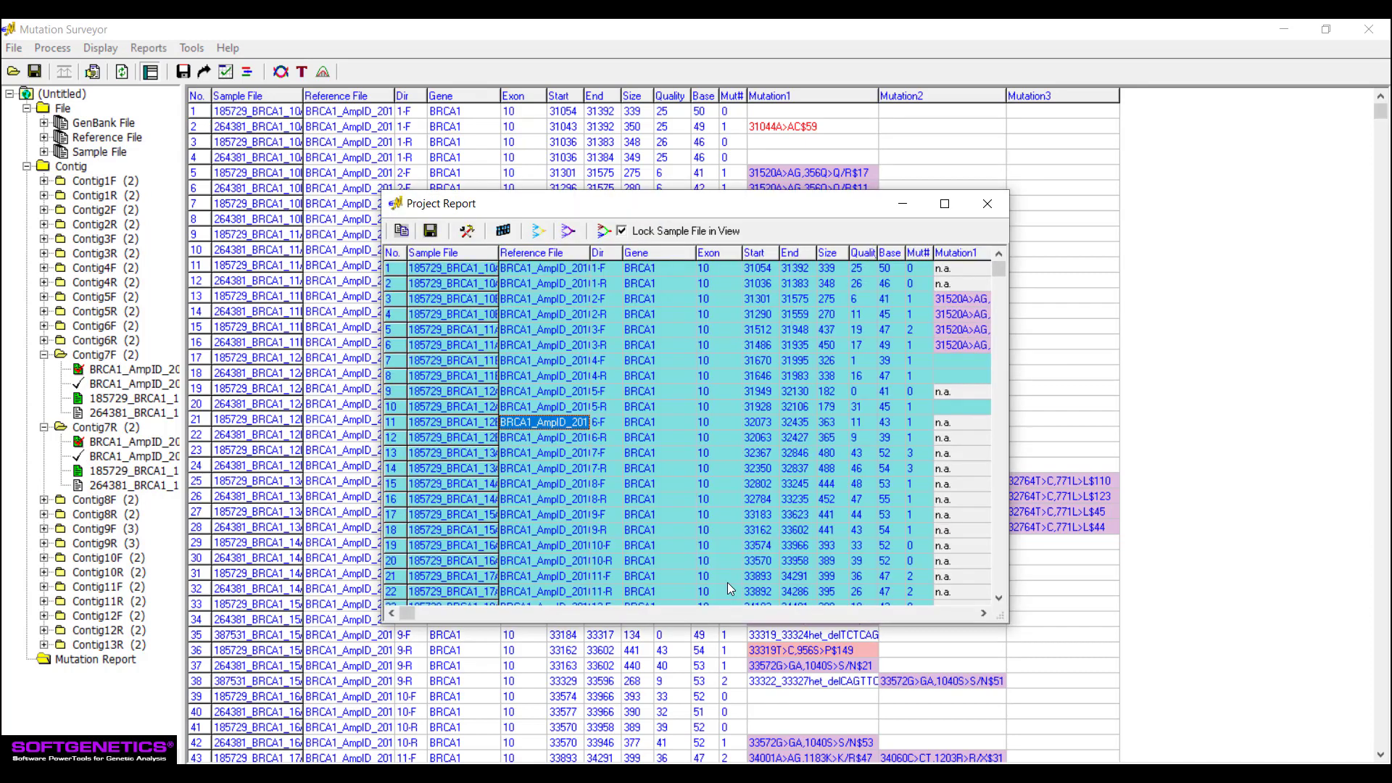
- Run the Amino Acid Text Comparison from the Project Report with the Minimum Lane Quality set to 1
{"action": "left_click", "coordinate": [603, 233]}
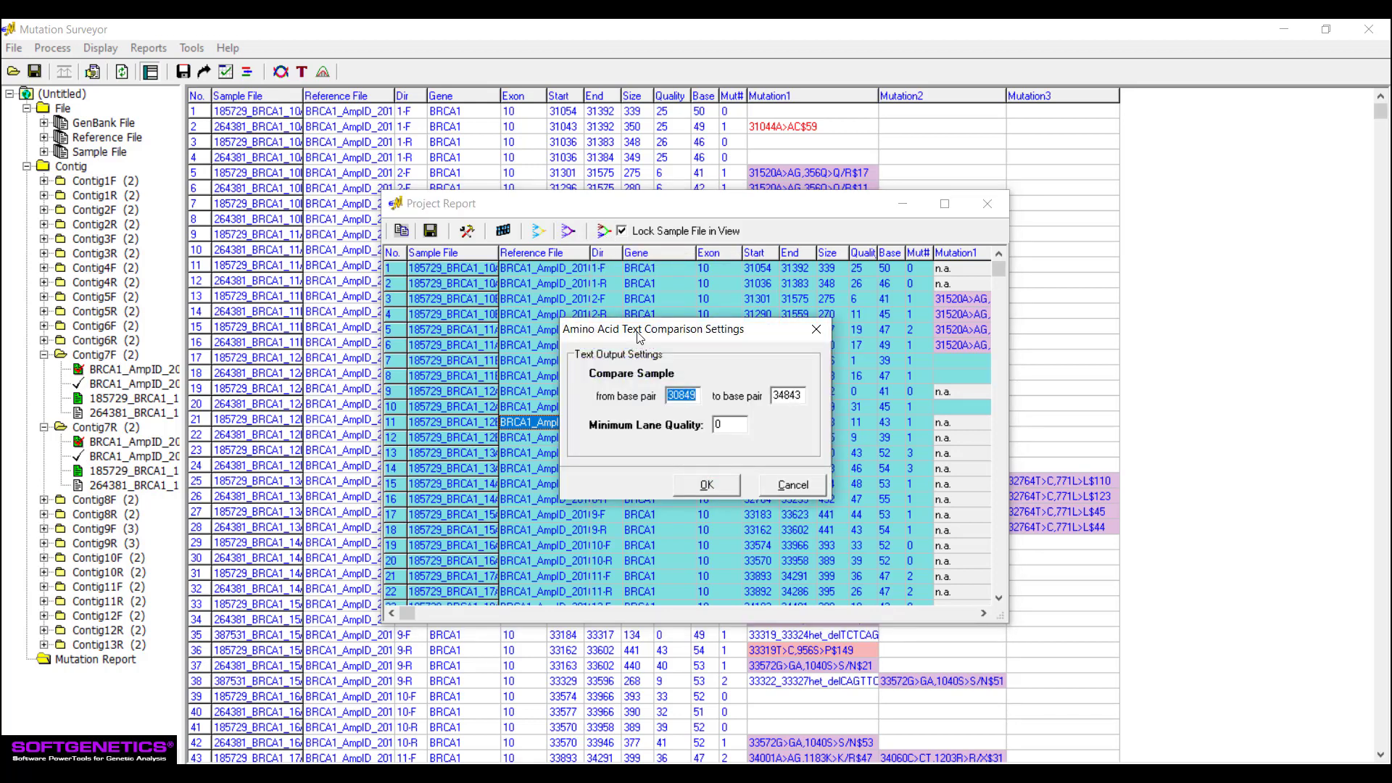
{"action": "left_click", "coordinate": [717, 423]}
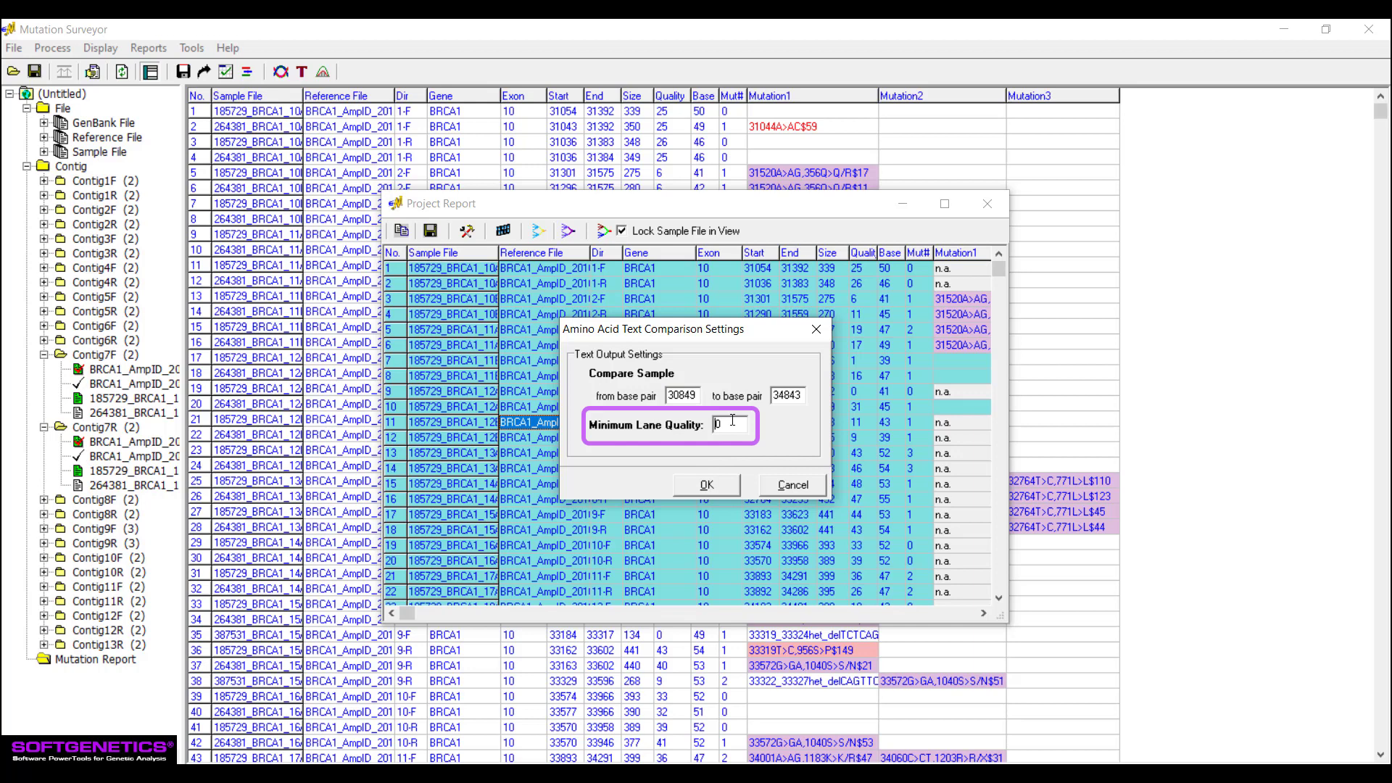
{"action": "type", "text": "1"}
{"action": "key", "text": "Return"}
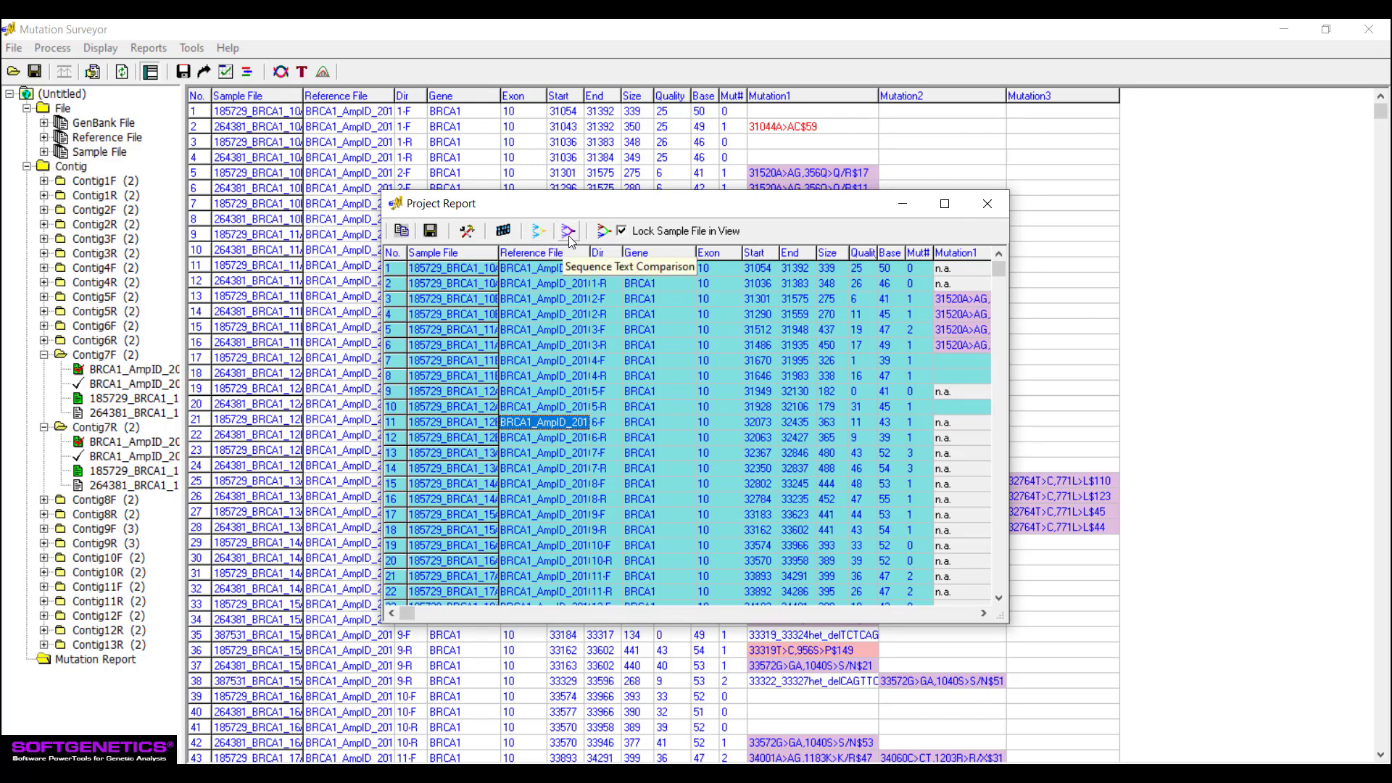
- Export PHD files from a Consensus Sequence Text Report with minimum lane quality 0, and open the first file in BRCA1_PHDs
{"action": "left_click", "coordinate": [539, 232]}
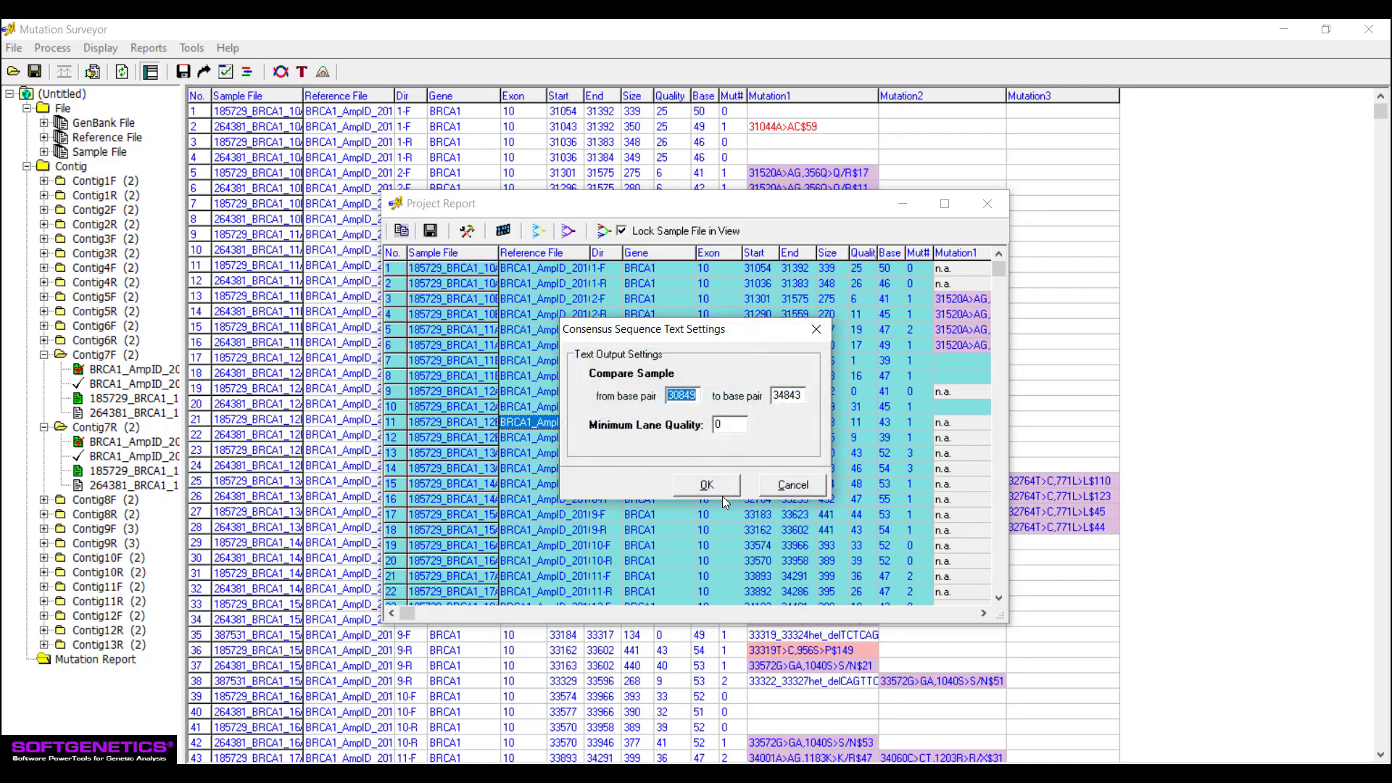
{"action": "left_click", "coordinate": [705, 485]}
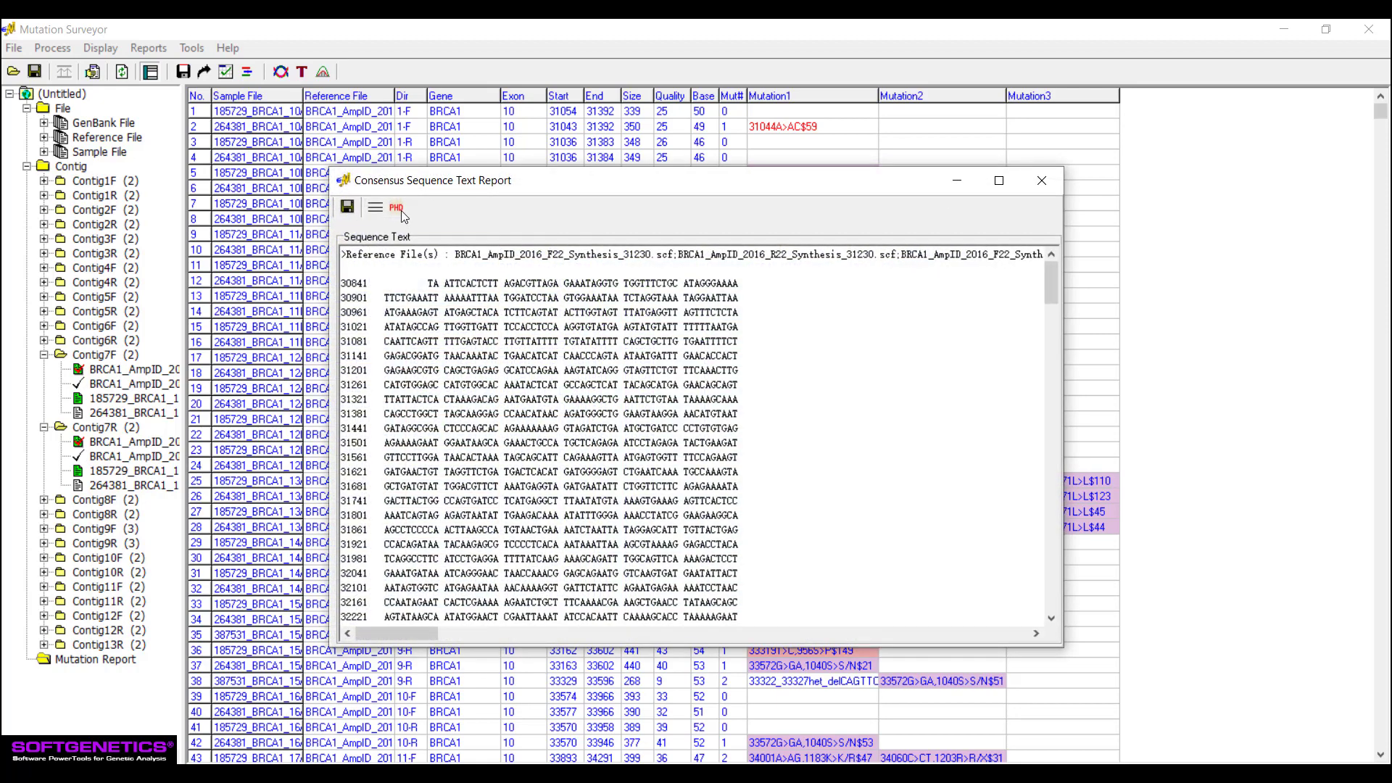
{"action": "left_click", "coordinate": [396, 209]}
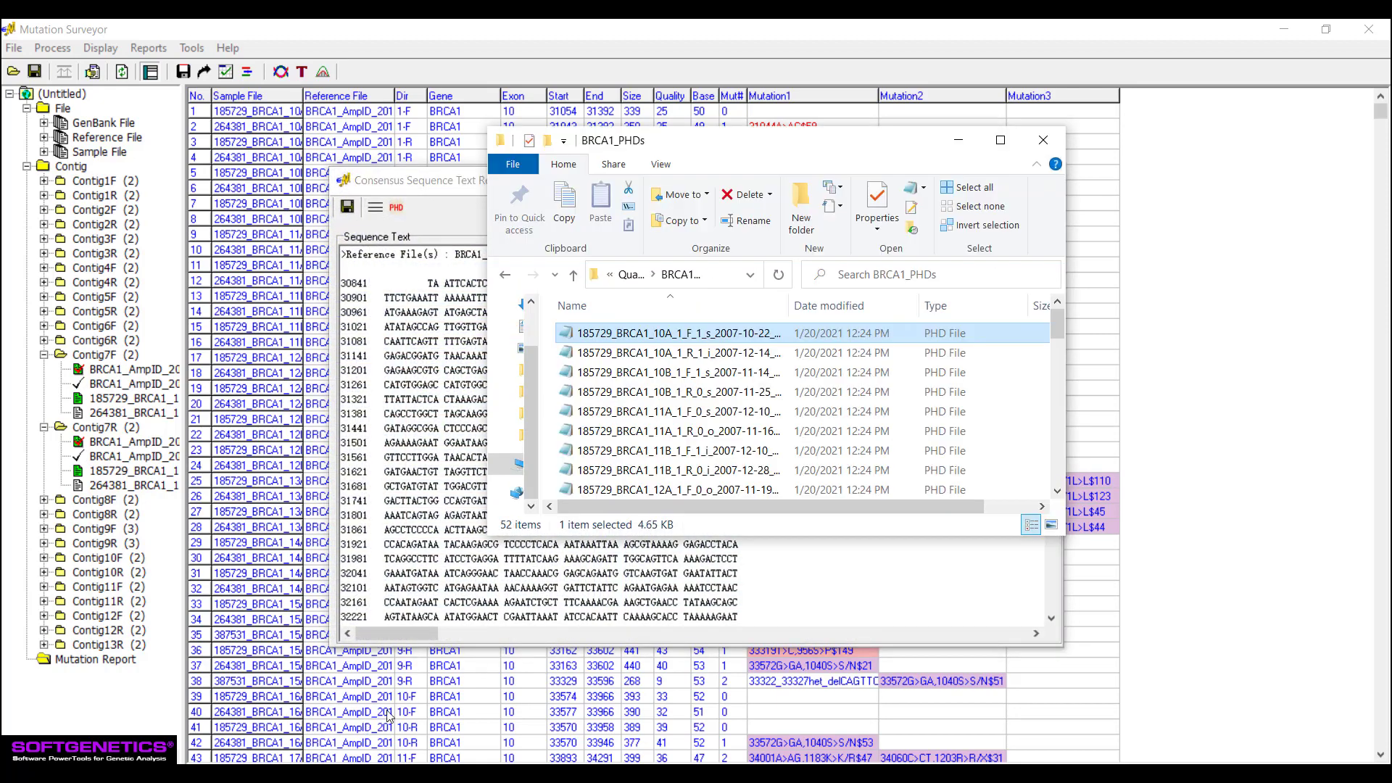
{"action": "double_click", "coordinate": [678, 333]}
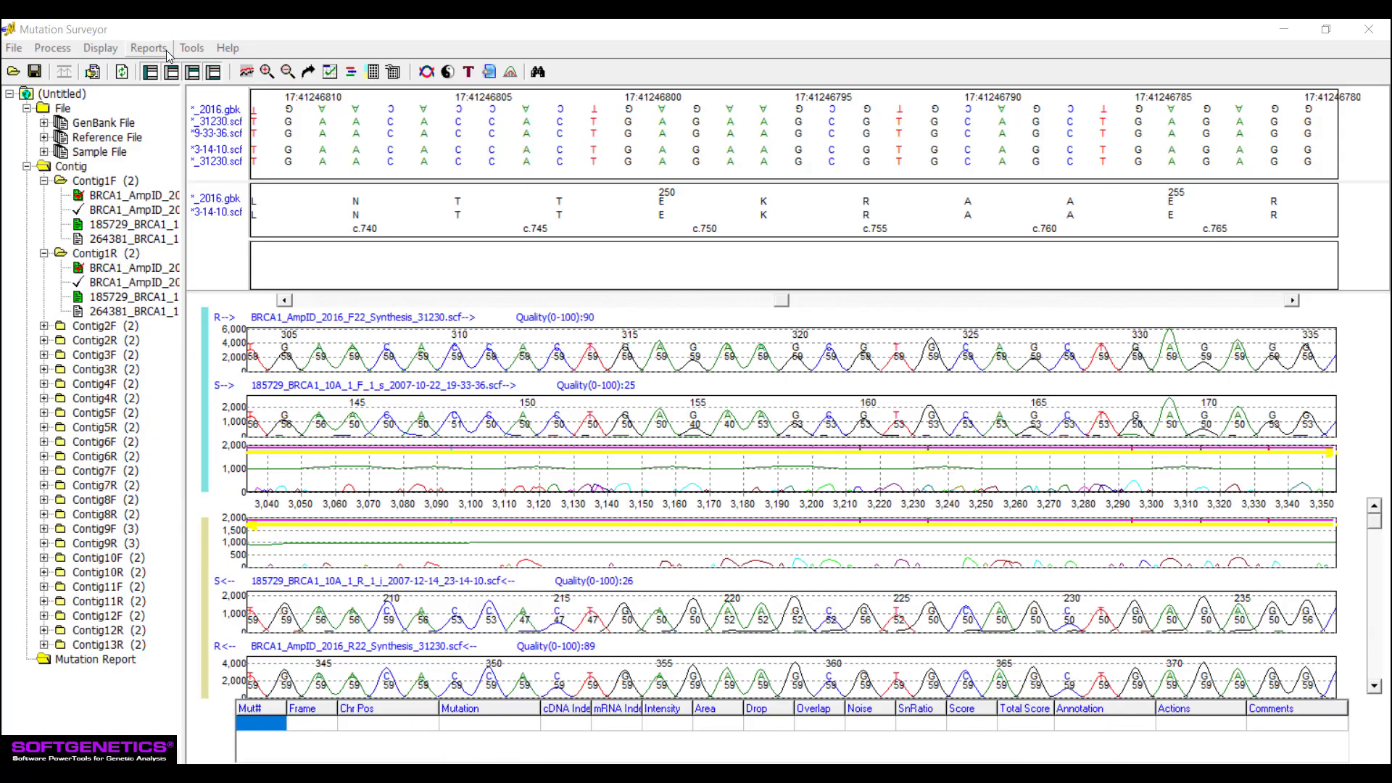
- Generate the HGVS Report and review the phred score and trace quality thresholds in its settings
{"action": "left_click", "coordinate": [166, 53]}
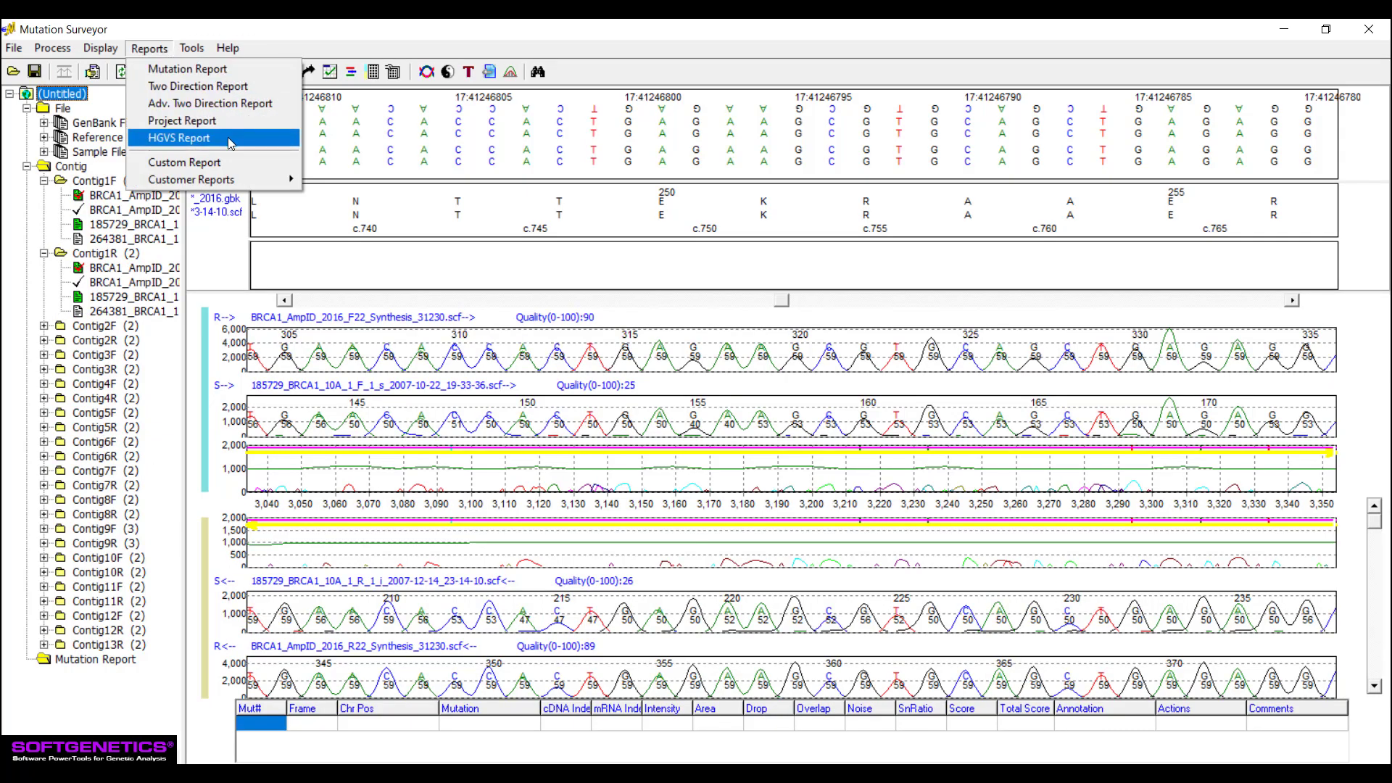
{"action": "left_click", "coordinate": [231, 143]}
{"action": "key", "text": "Return"}
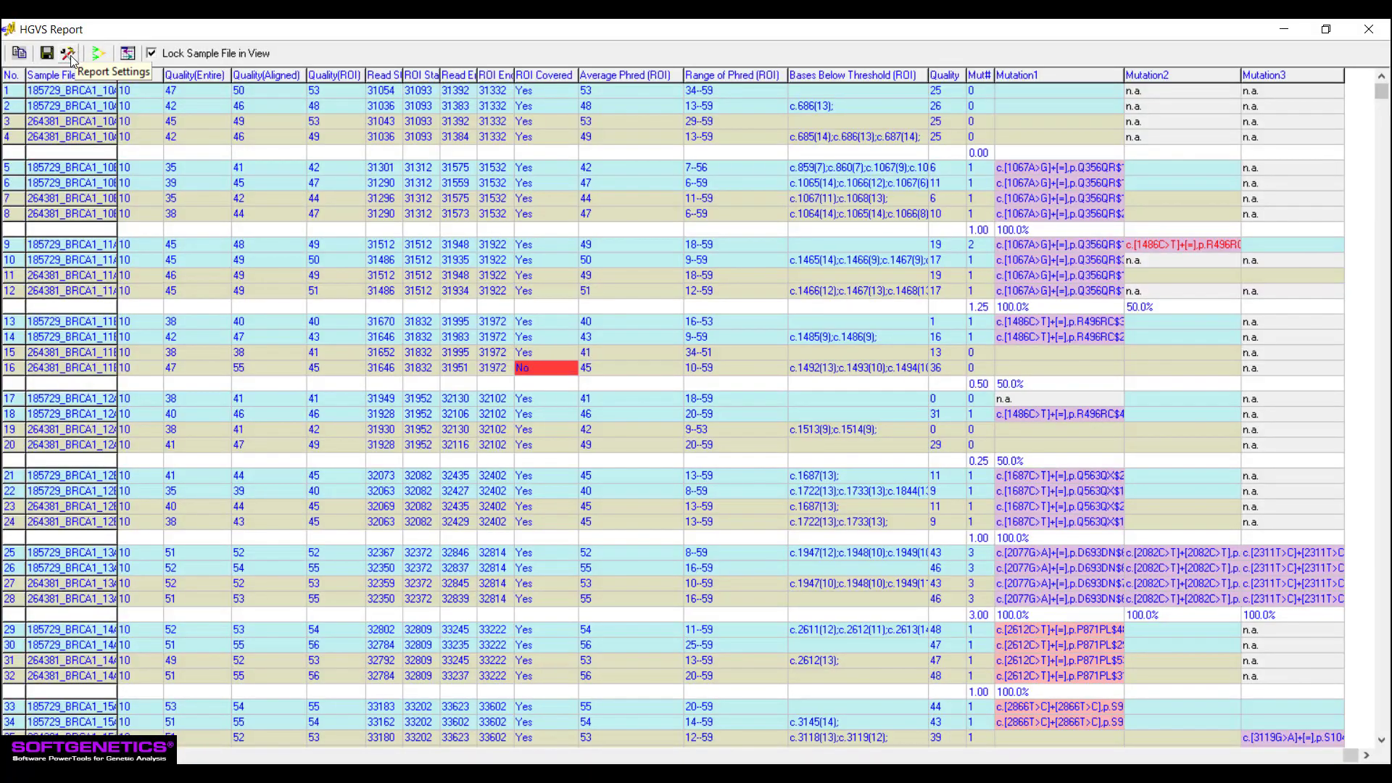
{"action": "left_click", "coordinate": [69, 54]}
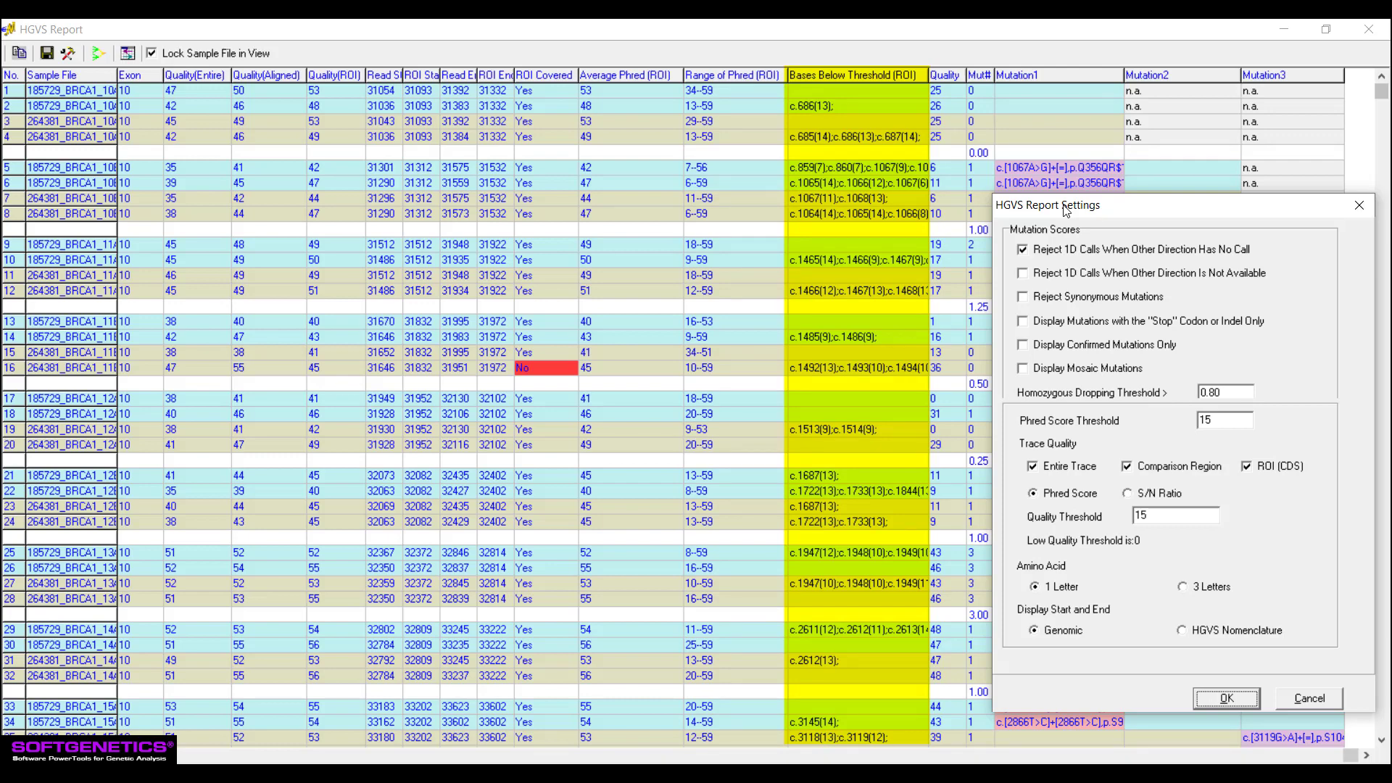
{"action": "left_click", "coordinate": [1359, 205]}
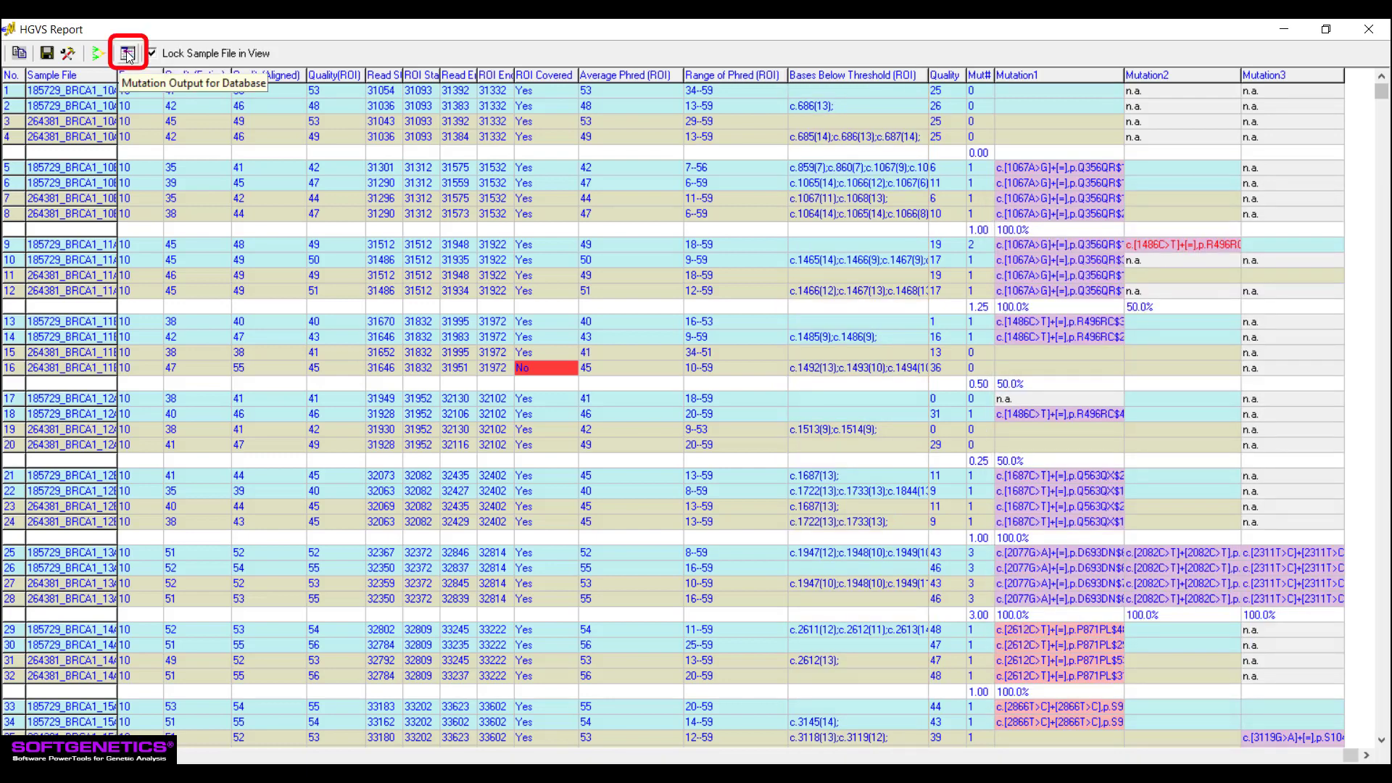
- Open the Mutation Output for Database from the HGVS Report and review its Score, Phred Score and S/N Ratio output options
{"action": "left_click", "coordinate": [128, 56]}
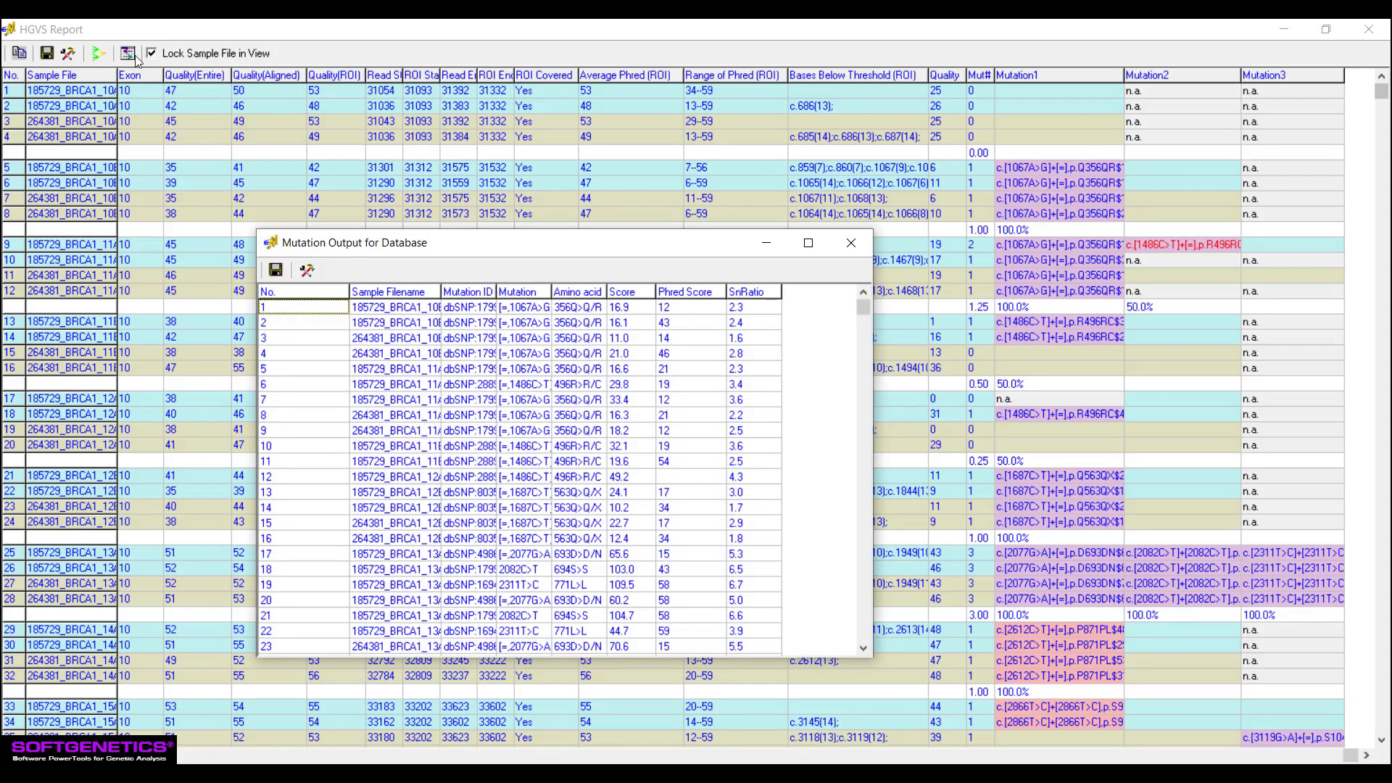
{"action": "left_click", "coordinate": [306, 271]}
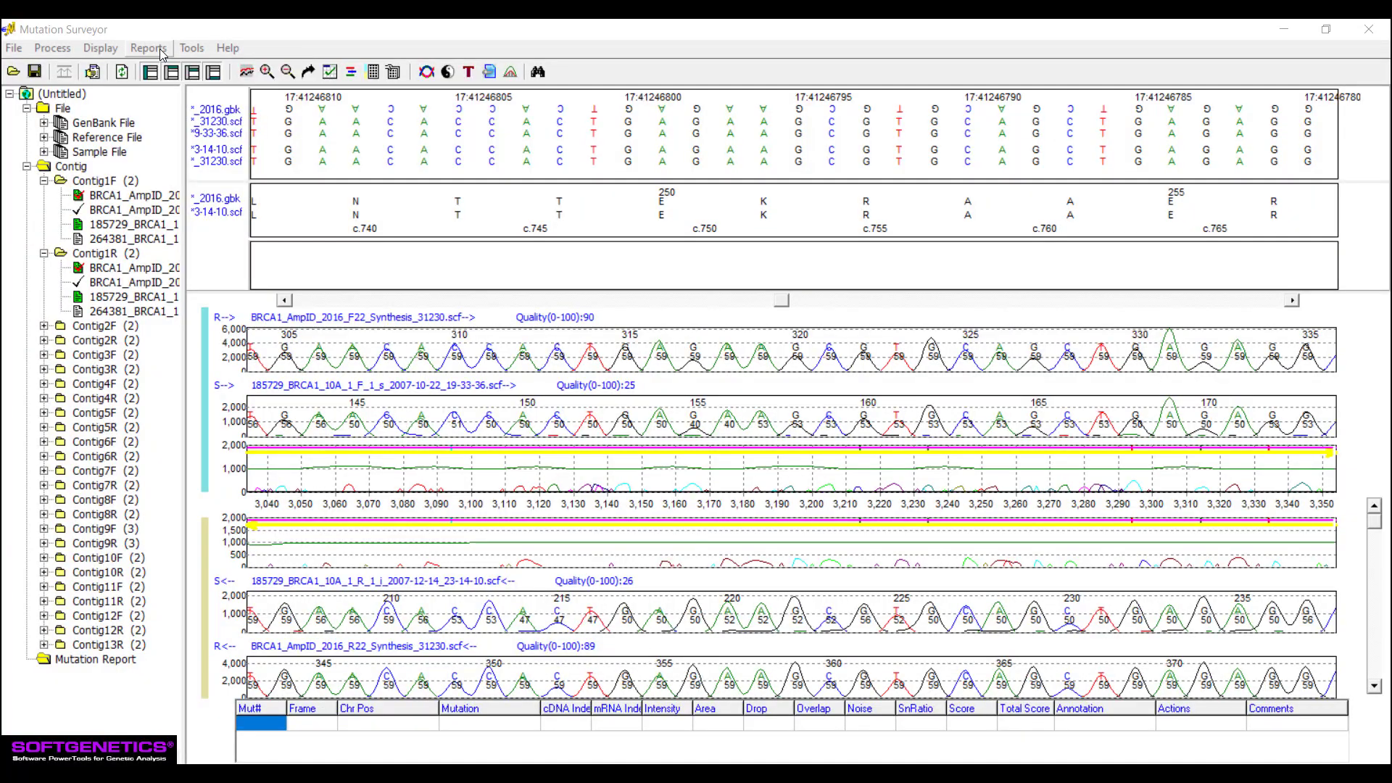
- Generate the Custom Report and examine its quality and variant columns
{"action": "left_click", "coordinate": [161, 52]}
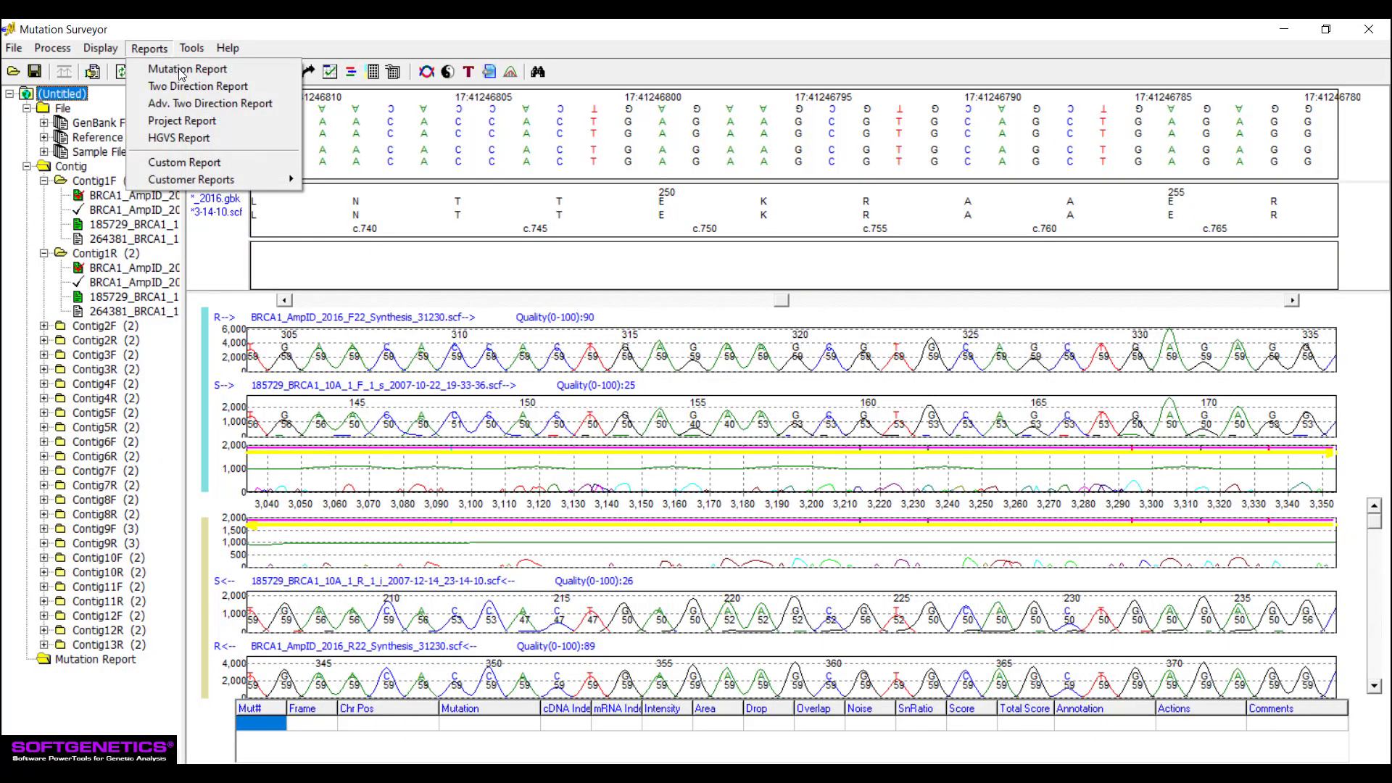
{"action": "left_click", "coordinate": [249, 165]}
{"action": "key", "text": "Return"}
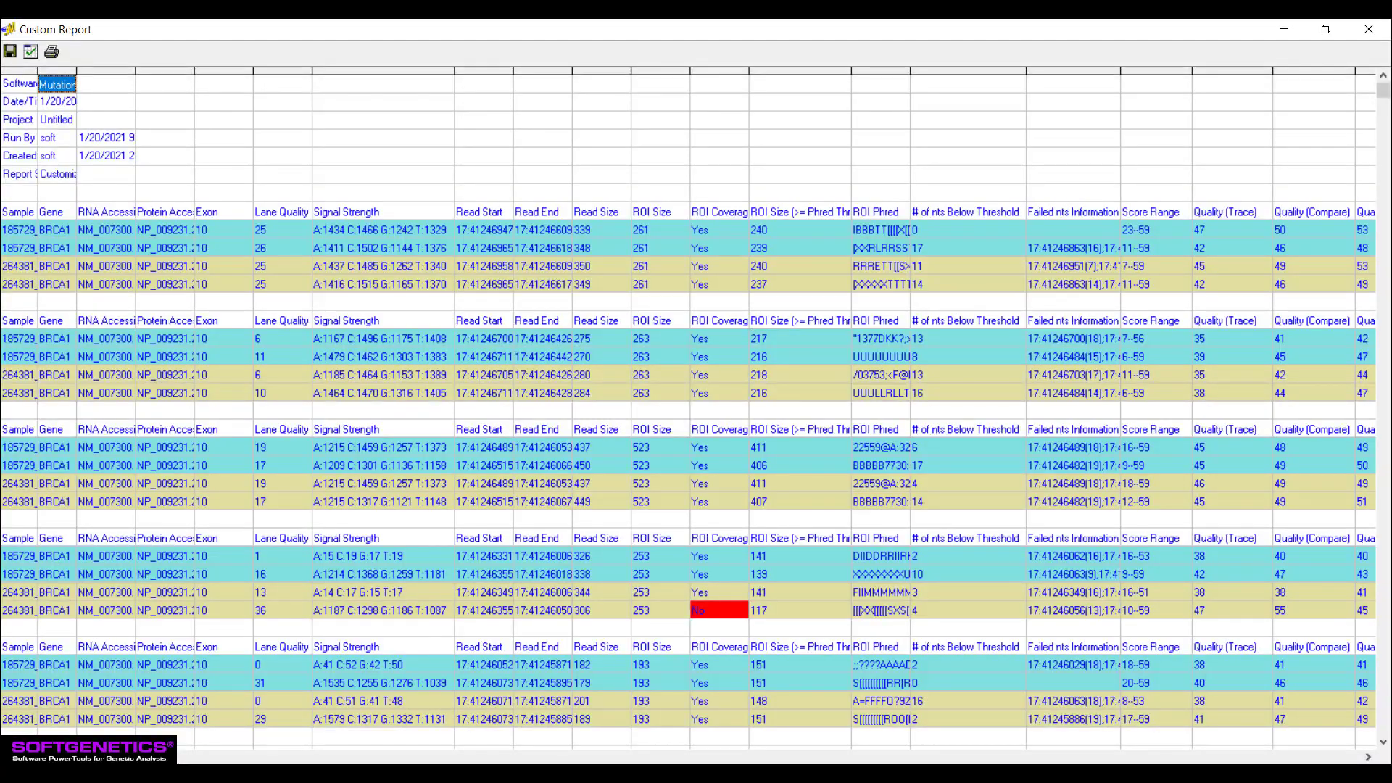
{"action": "left_click", "coordinate": [1369, 759]}
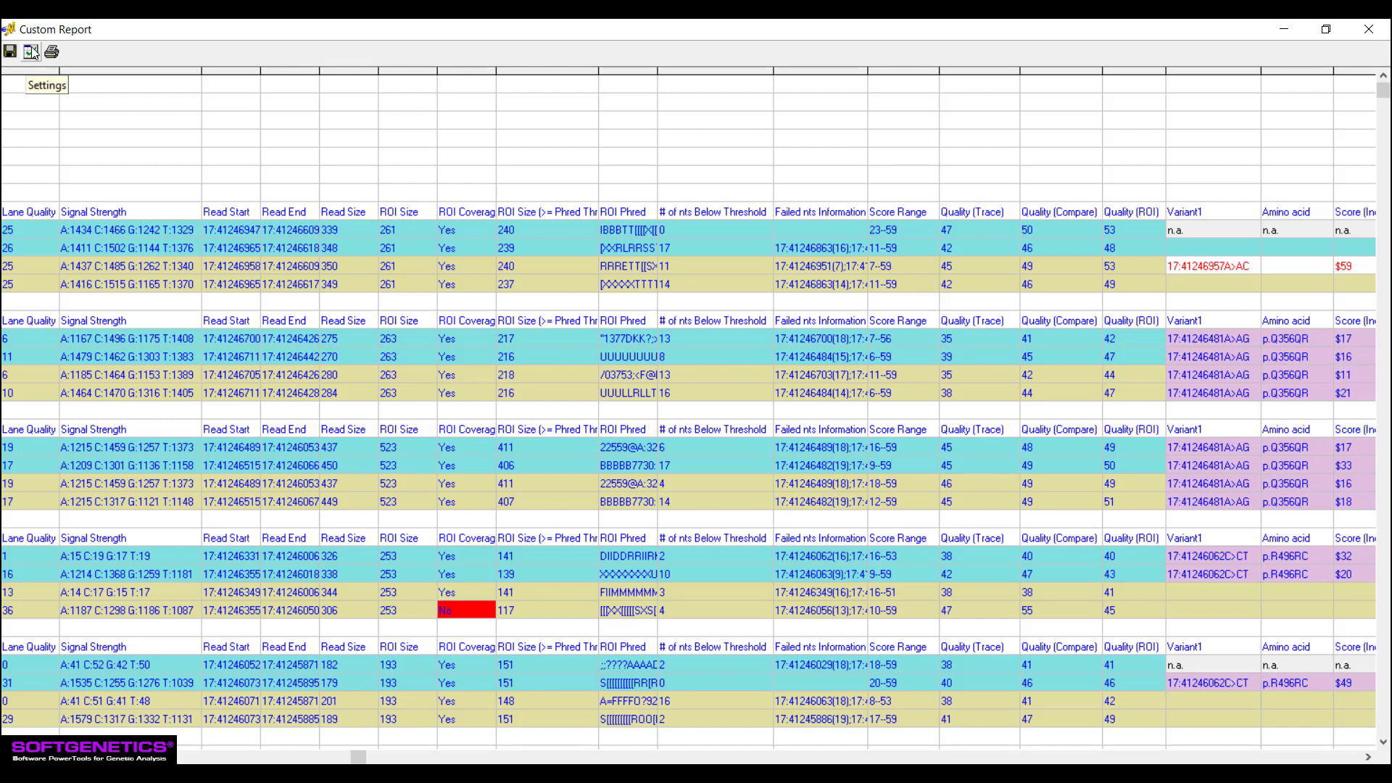
- Filter the Custom Report's nucleotide quality by Phred Score from 20 to 60, and review the quality thresholds in its display settings
{"action": "left_click", "coordinate": [32, 52]}
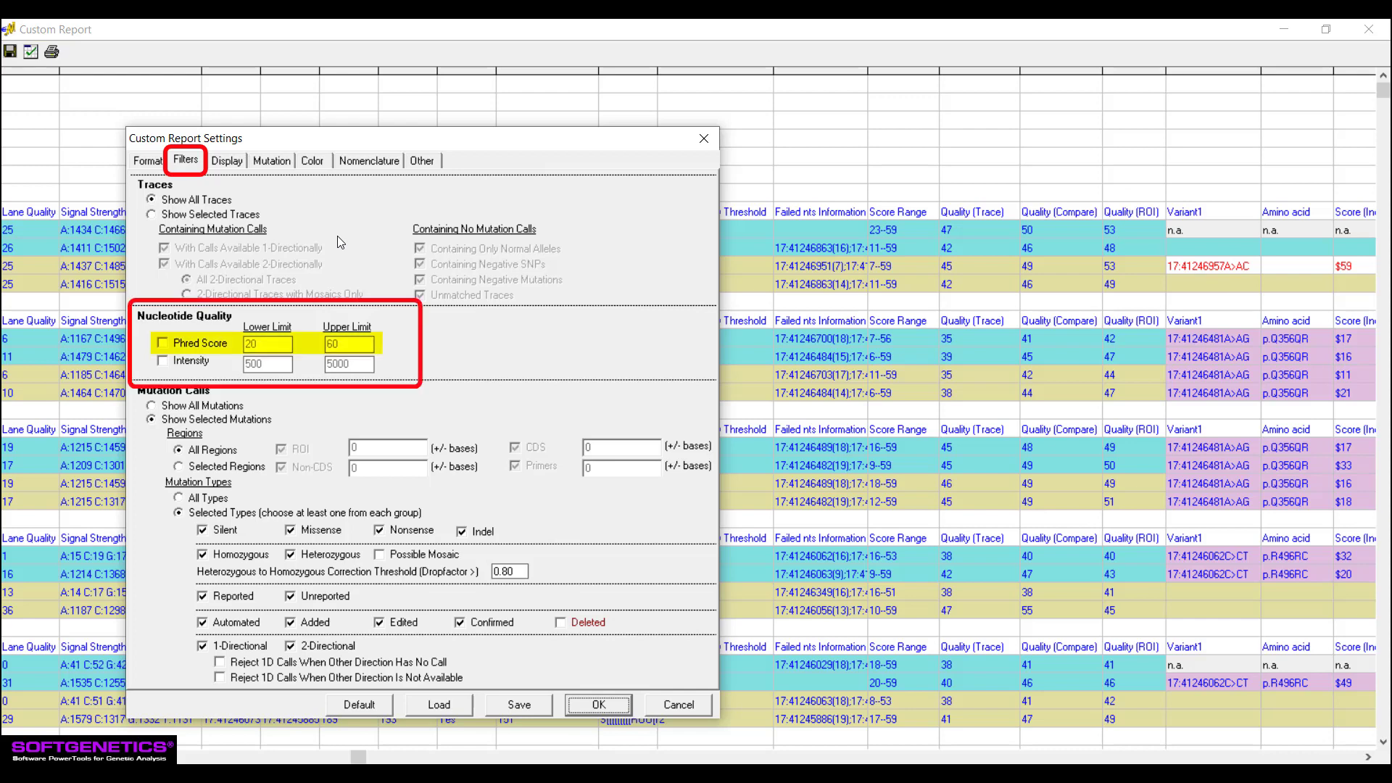
{"action": "left_click", "coordinate": [165, 344]}
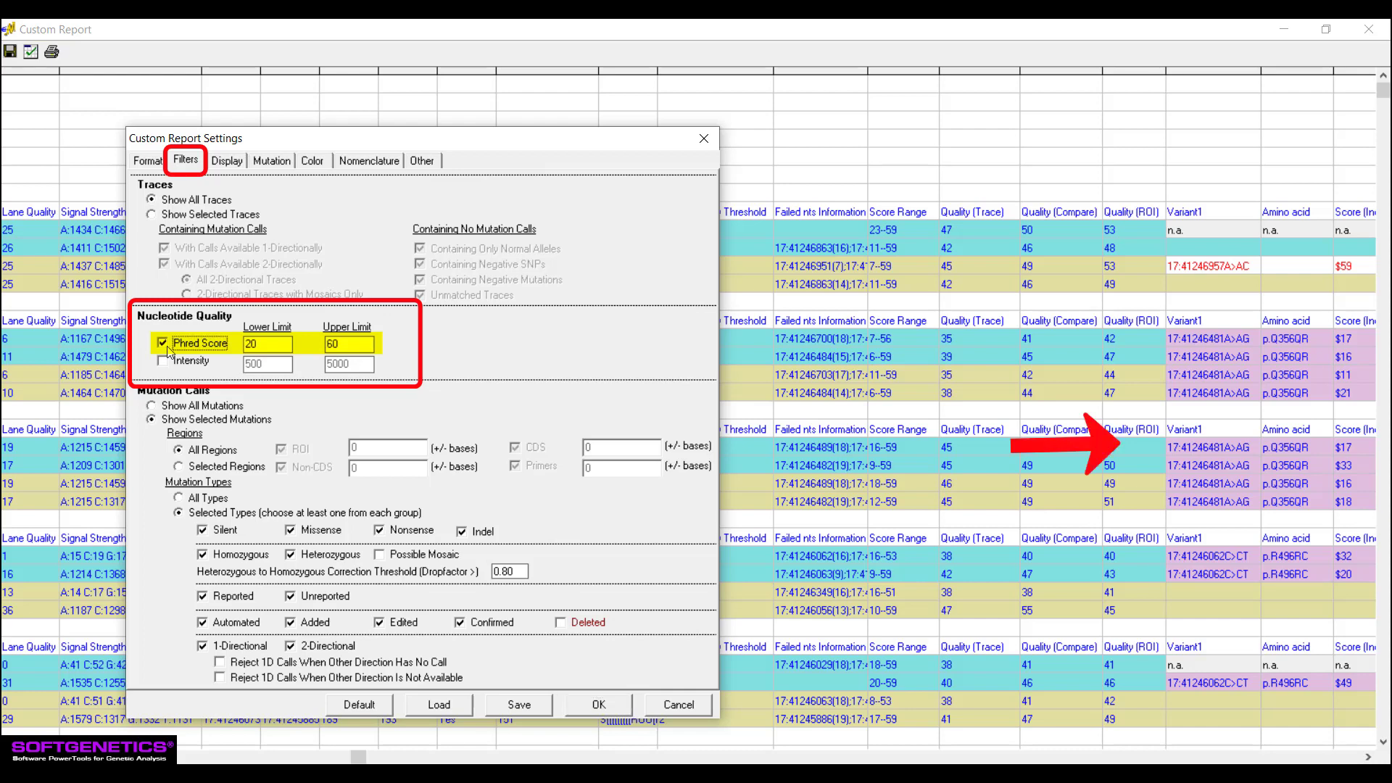
{"action": "left_click", "coordinate": [601, 706]}
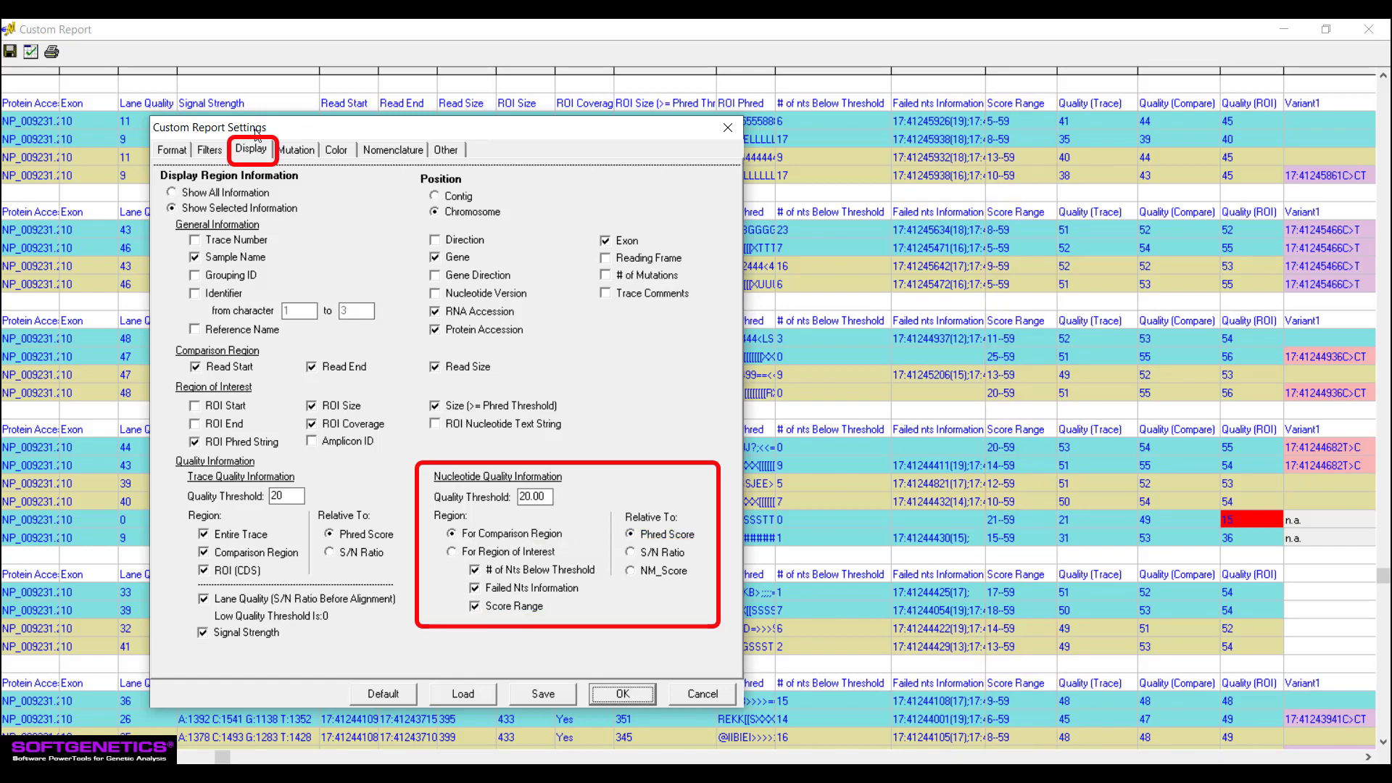
{"action": "left_click_drag", "start_coordinate": [255, 133], "coordinate": [468, 139]}
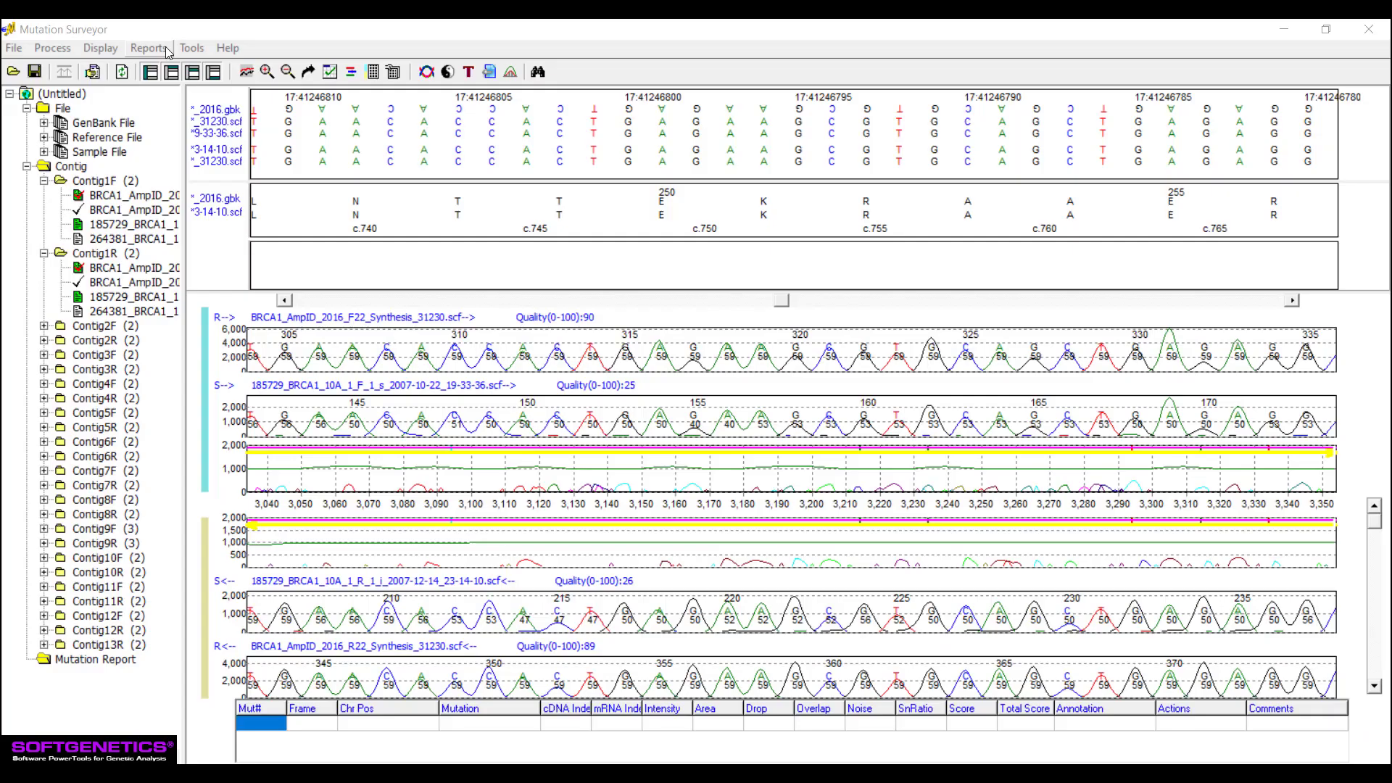
- Generate the JHU customer report and open its report settings
{"action": "left_click", "coordinate": [167, 53]}
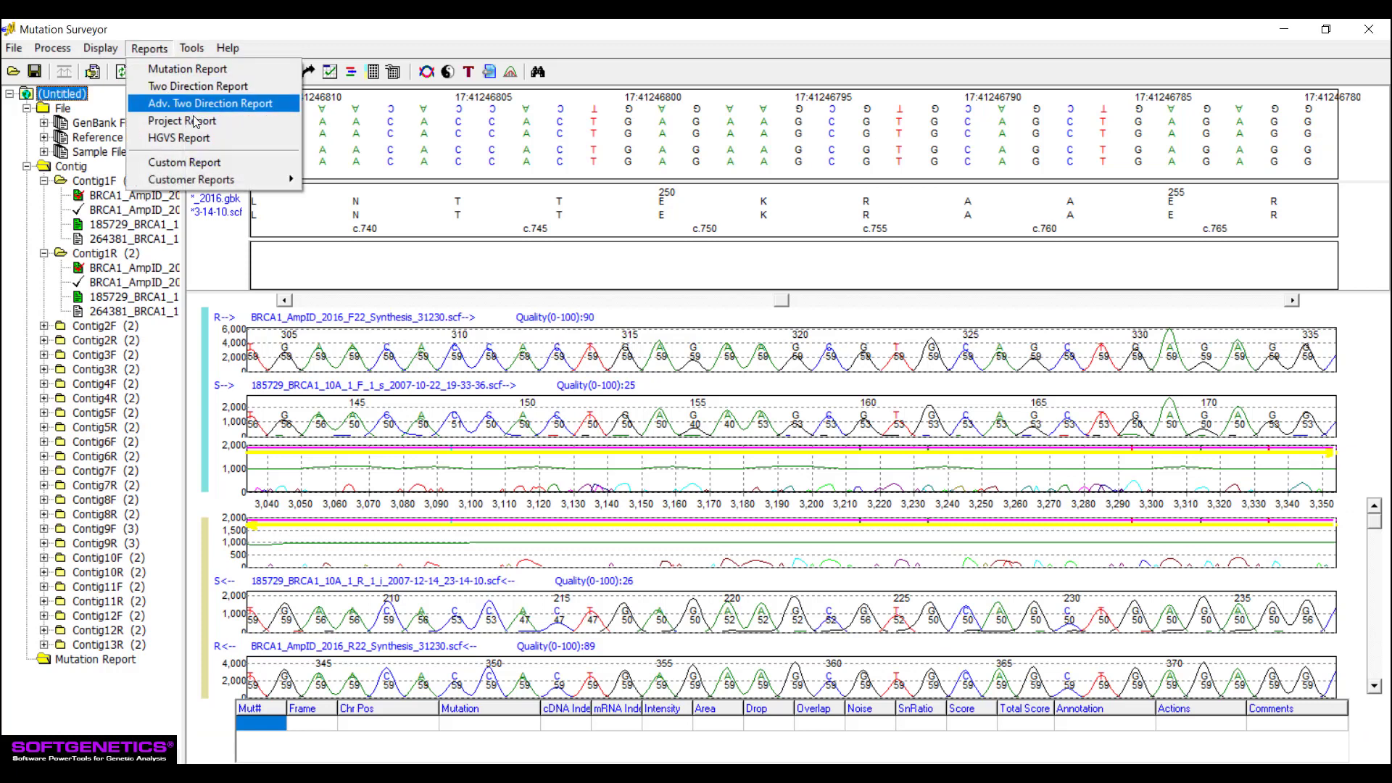
{"action": "mouse_move", "coordinate": [247, 181]}
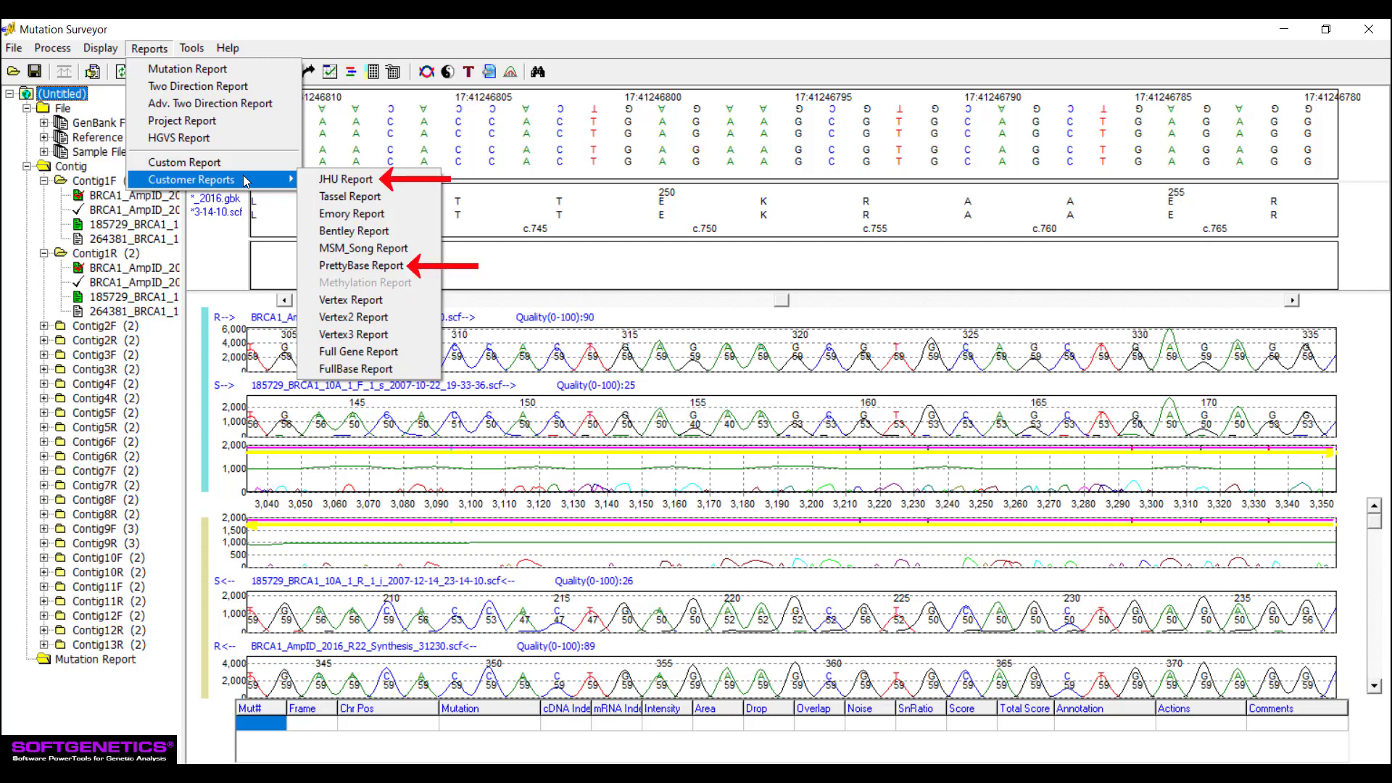
{"action": "left_click", "coordinate": [393, 182]}
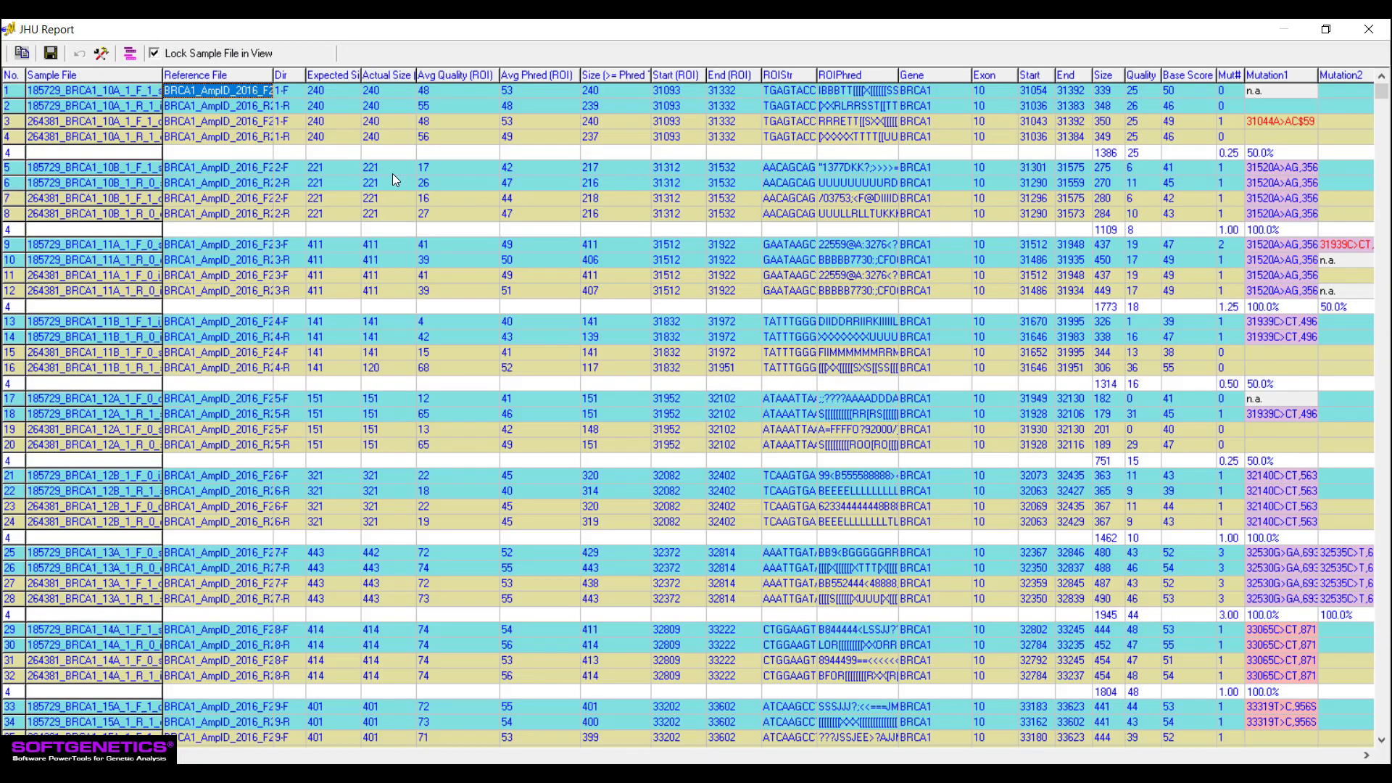
{"action": "left_click", "coordinate": [101, 53]}
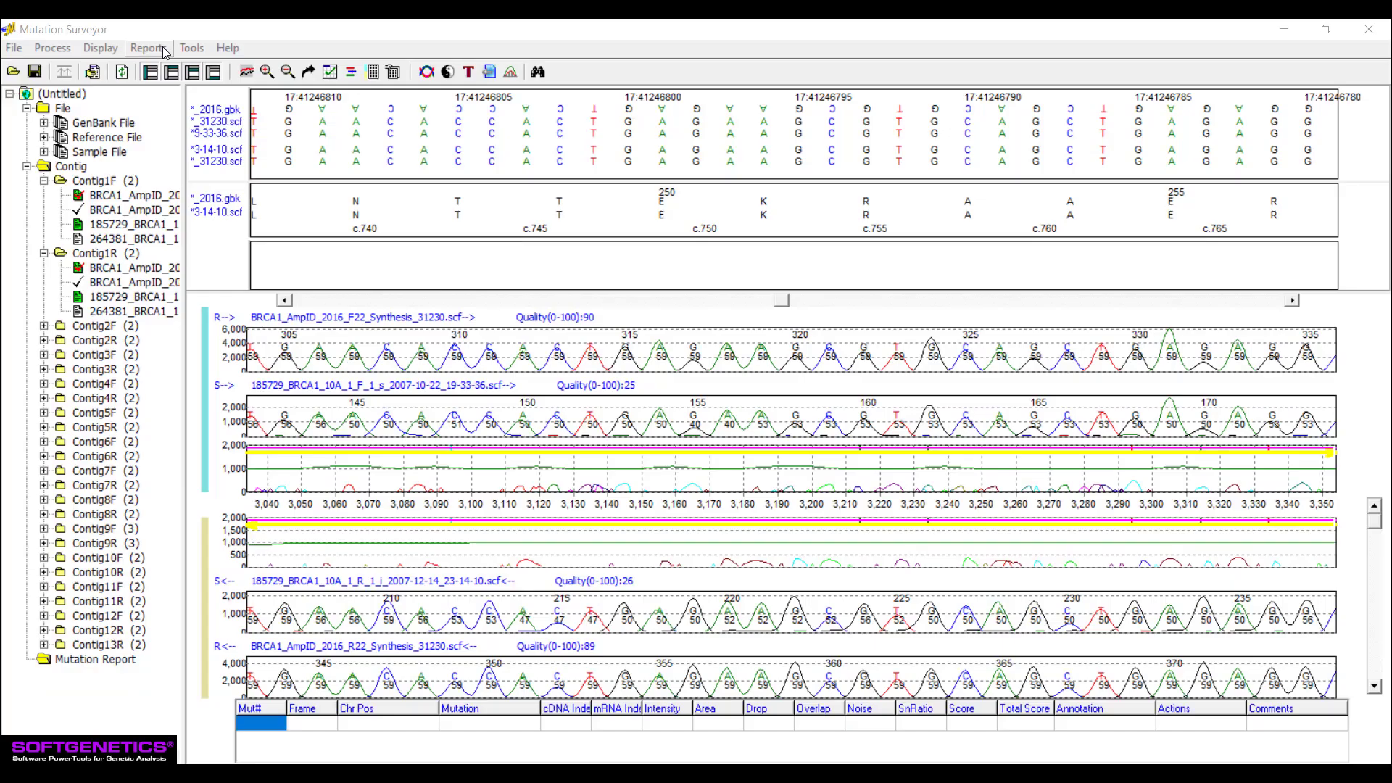
- Generate the PrettyBase customer report and review the Phred Score and NM_Score output options in its settings
{"action": "left_click", "coordinate": [164, 49]}
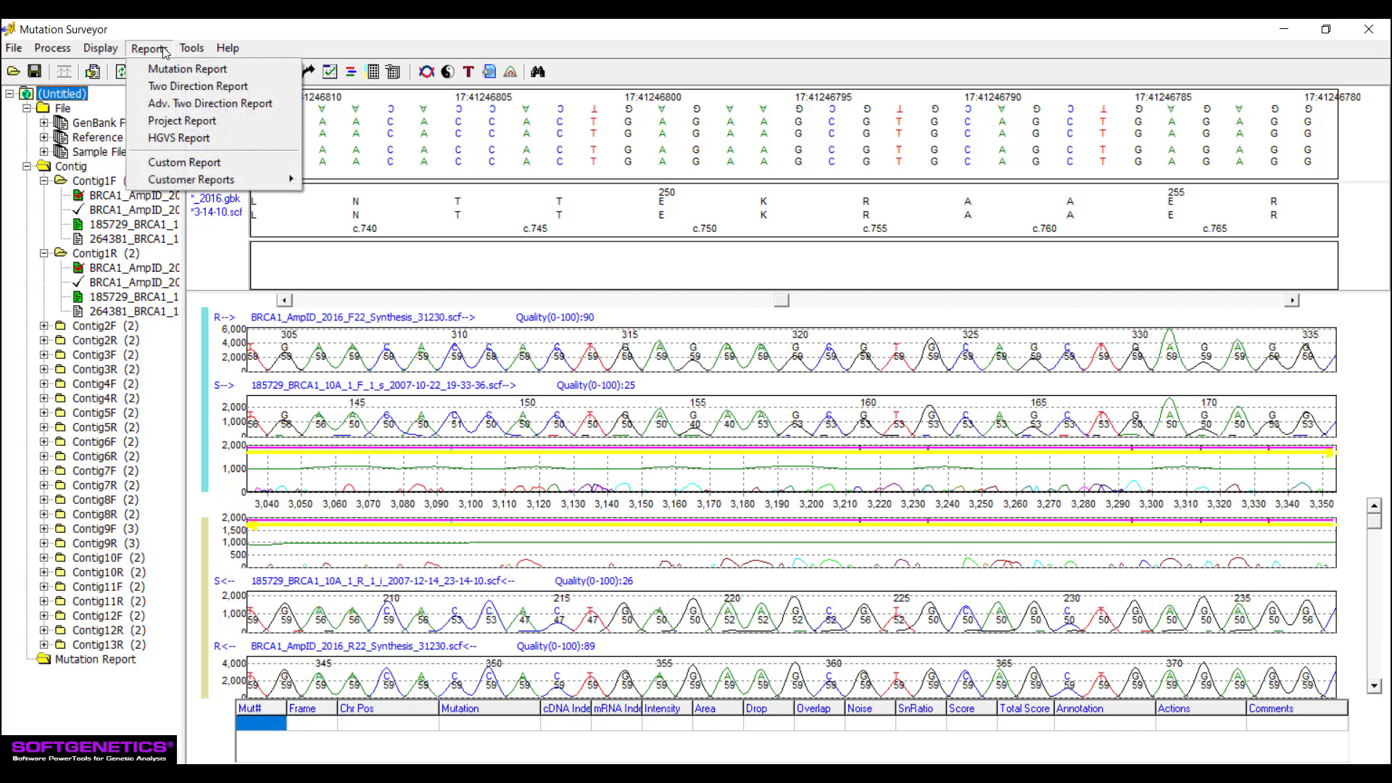
{"action": "mouse_move", "coordinate": [268, 181]}
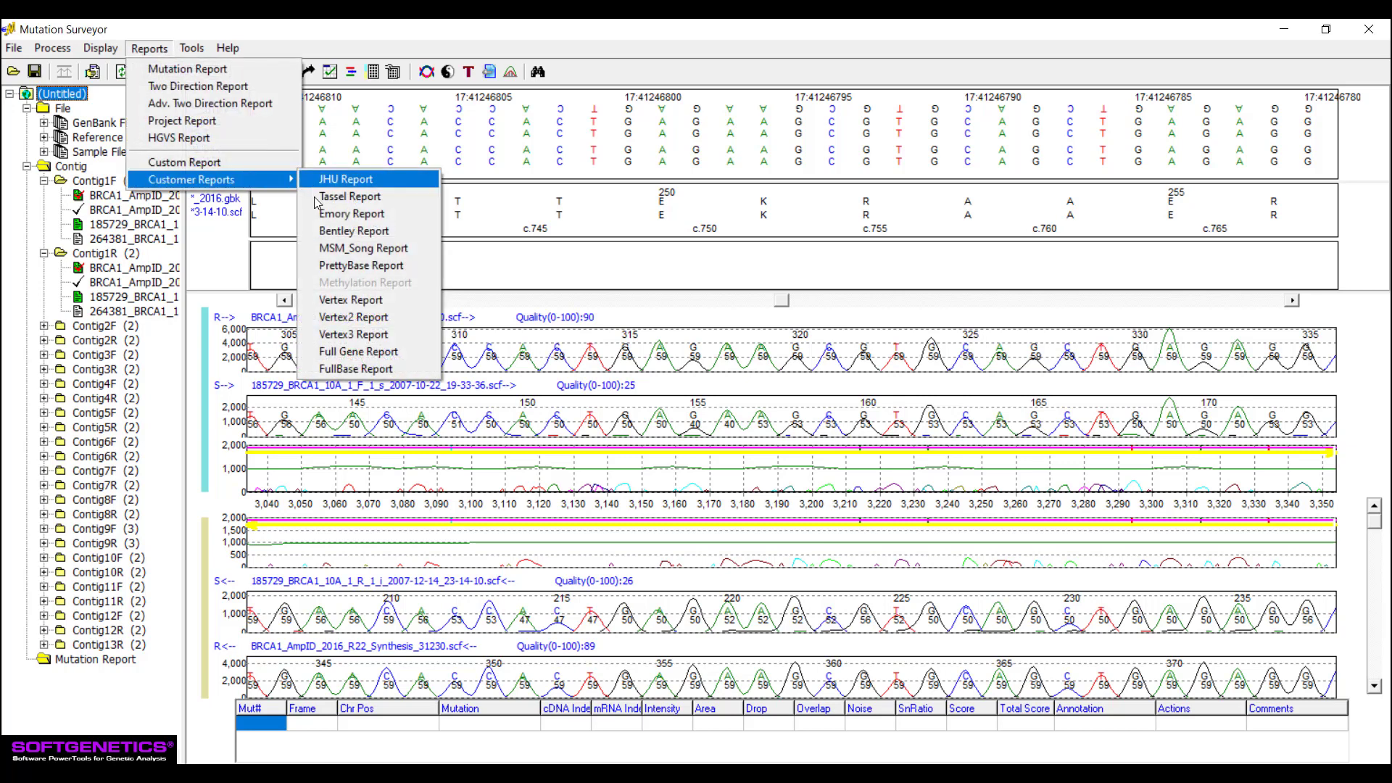
{"action": "left_click", "coordinate": [310, 269]}
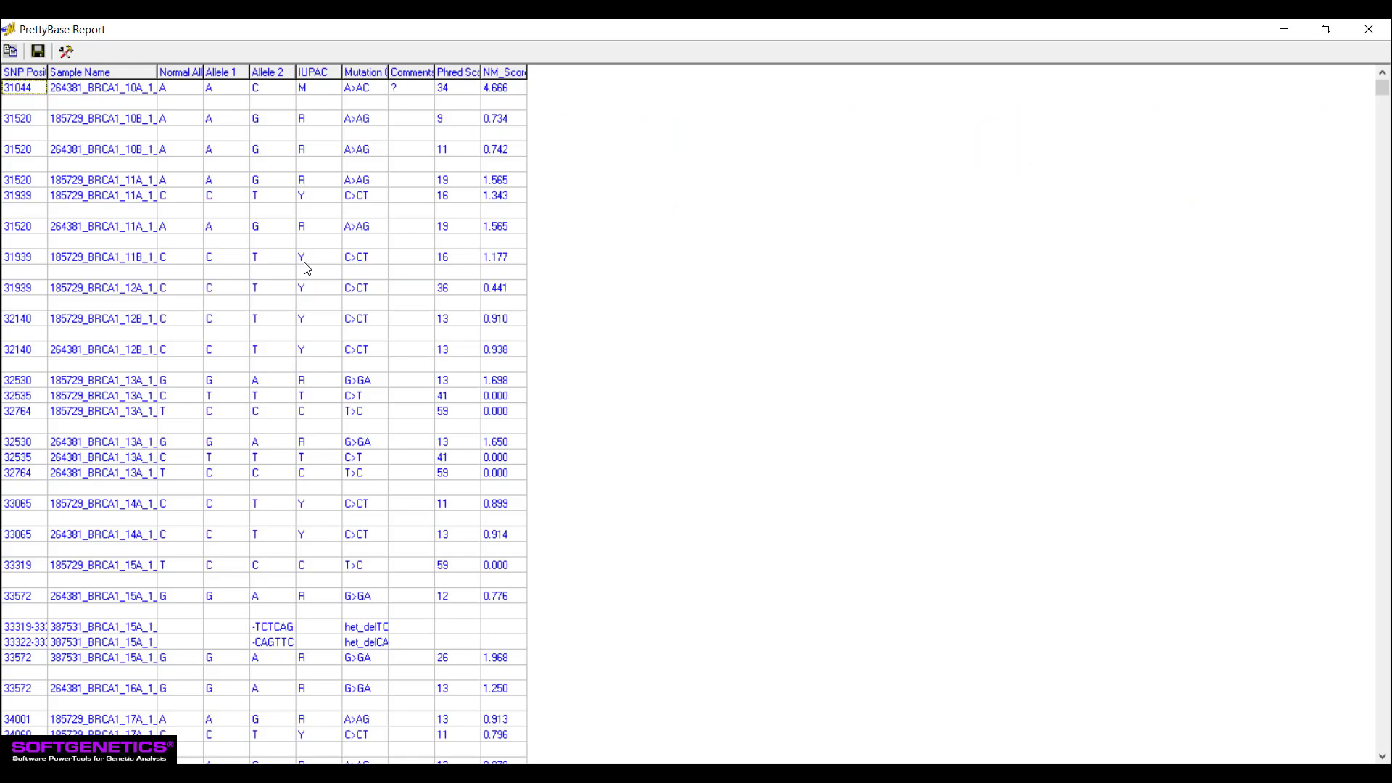
{"action": "left_click", "coordinate": [66, 51]}
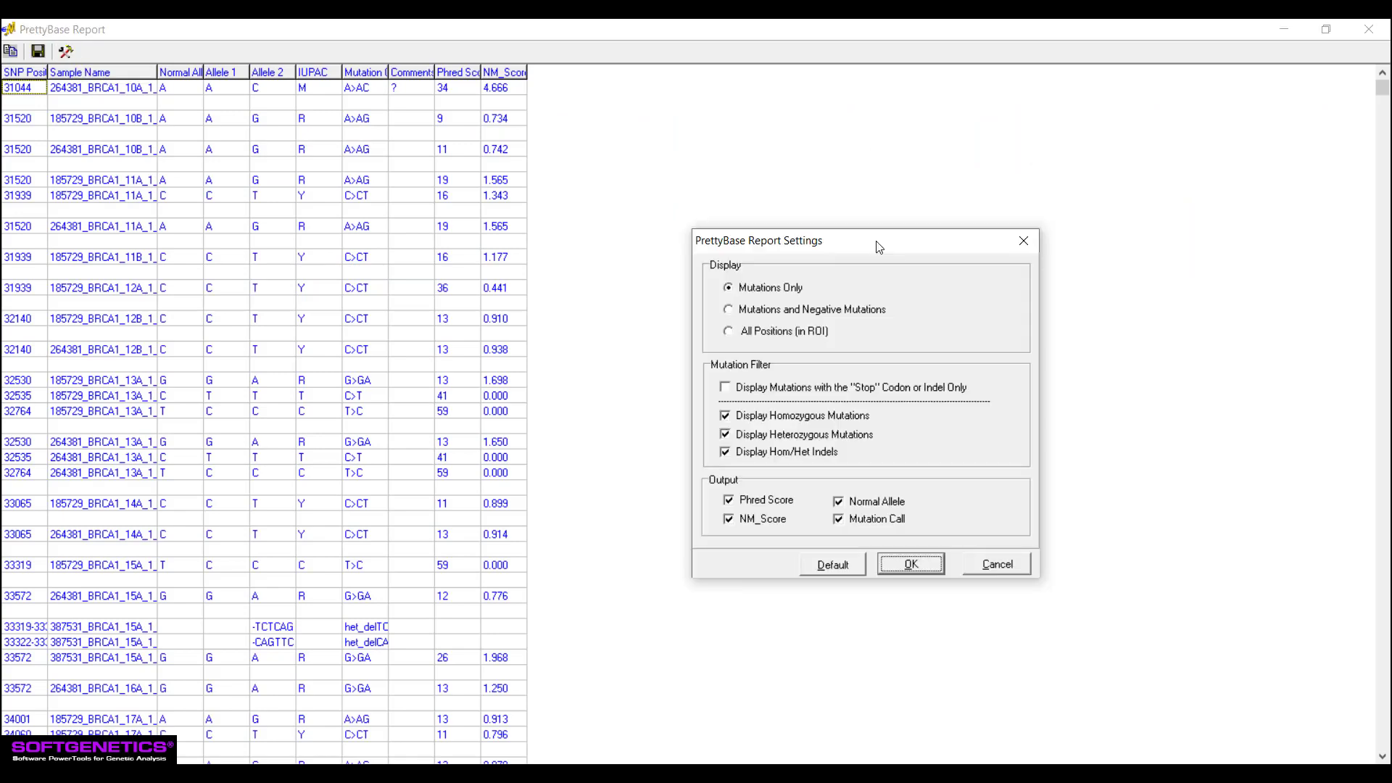